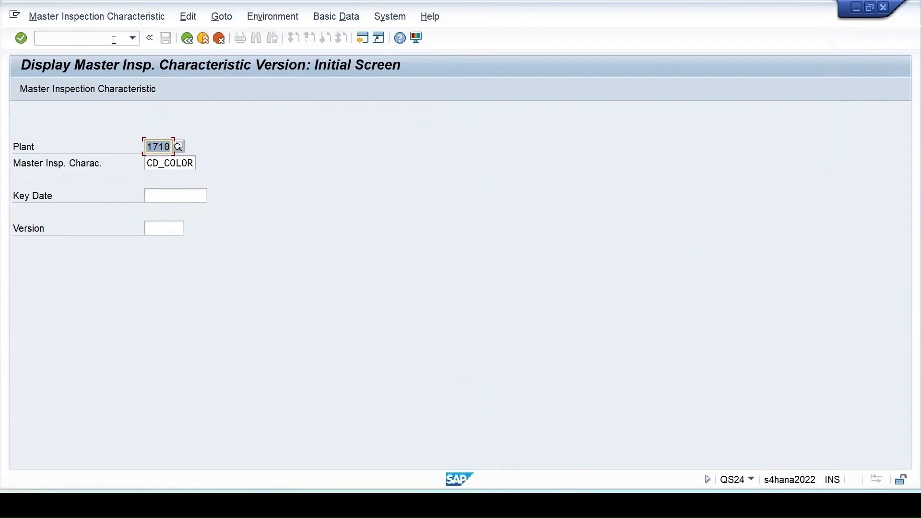
# Step: Leave the display transaction and start transaction QS21 to create a master inspection characteristic
pyautogui.click(67, 39)
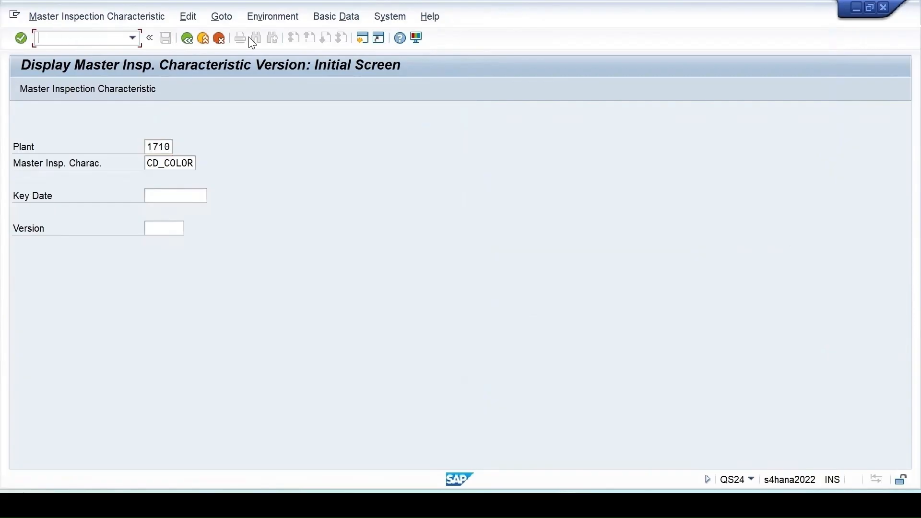
pyautogui.write('/n')
pyautogui.press('Return')
pyautogui.write('qs21')
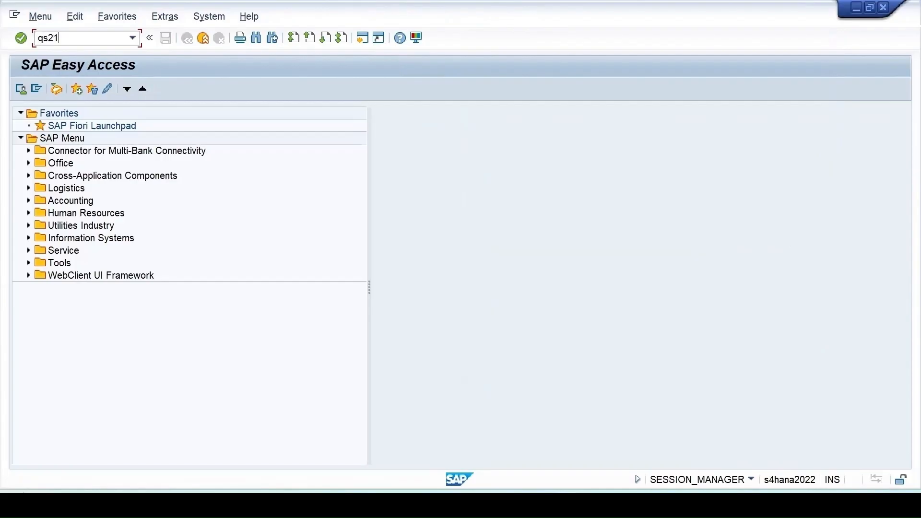
pyautogui.press('Return')
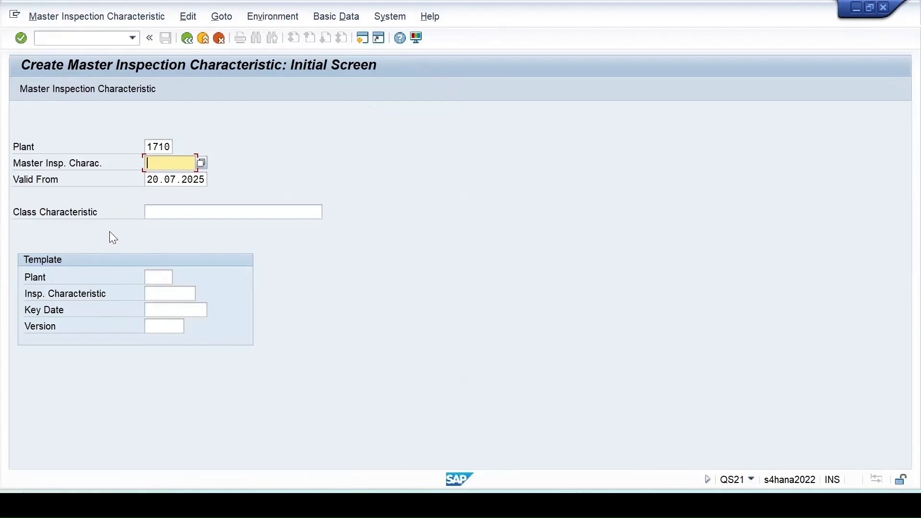
# Step: Name the new master inspection characteristic T-COLOR for plant 1710 and proceed to its general data
pyautogui.write('Tes')
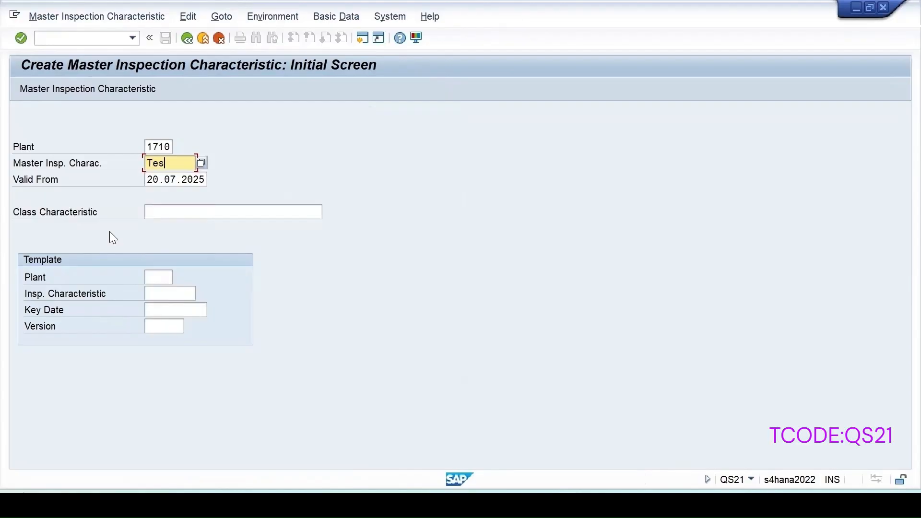
pyautogui.write('tColo')
pyautogui.press('BackSpace')
pyautogui.press('BackSpace')
pyautogui.press('BackSpace')
pyautogui.write('-Color')
pyautogui.press('Return')
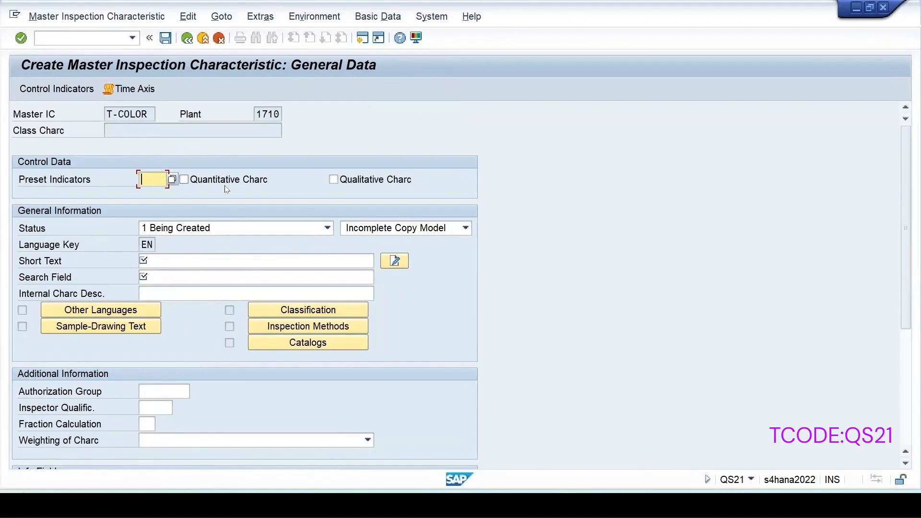
# Step: Mark the characteristic as qualitative and set its status to 2 Released
pyautogui.click(333, 179)
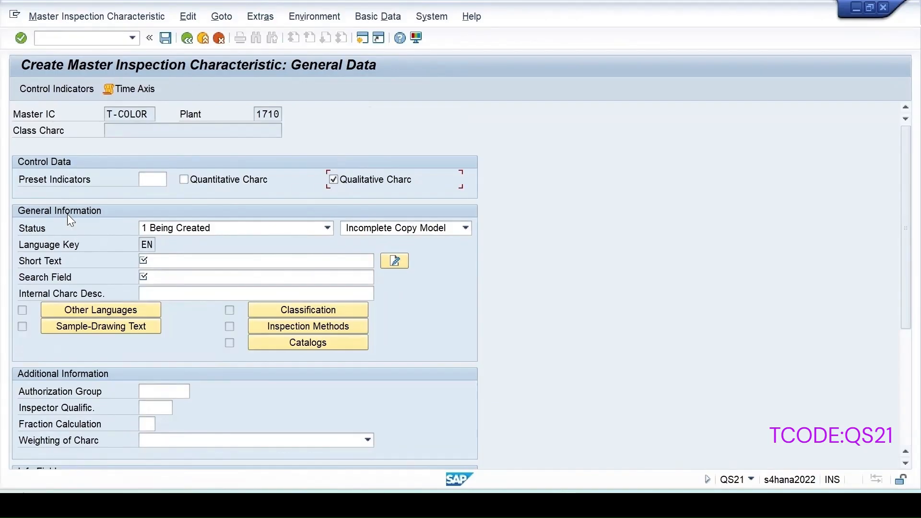
pyautogui.click(216, 228)
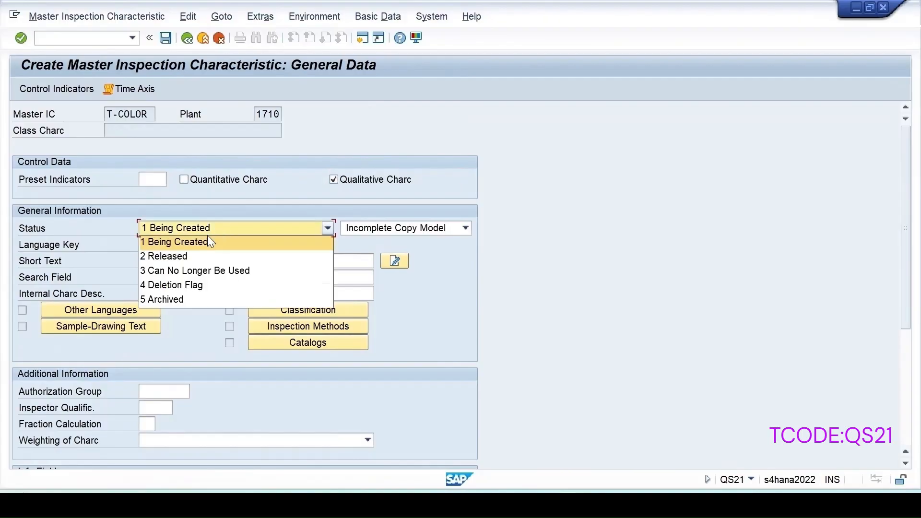
pyautogui.click(164, 257)
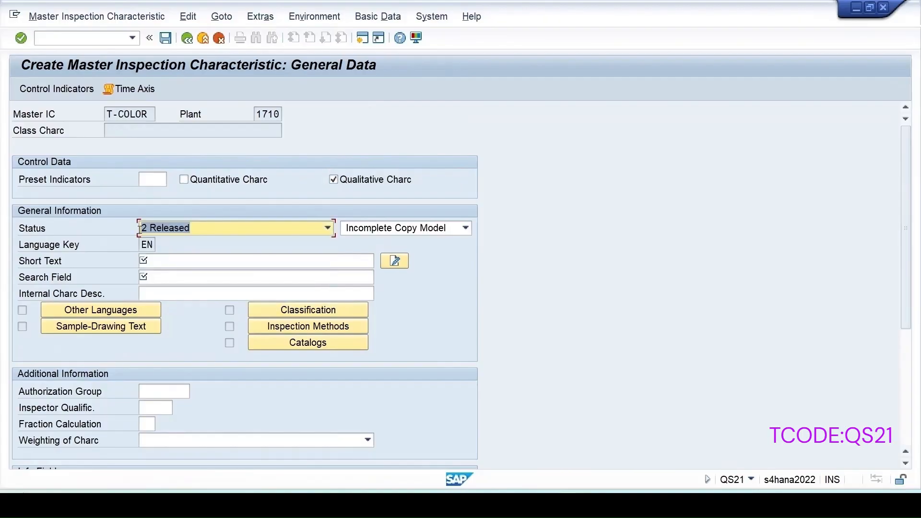
# Step: Enter T-COLOR as both short text and search field, with Incomplete Copy Model as the copy model option
pyautogui.click(151, 114)
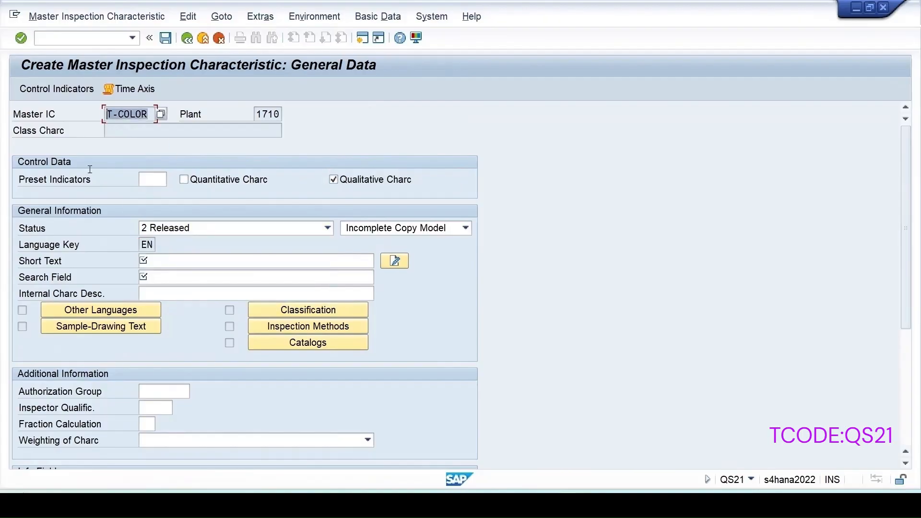
pyautogui.click(158, 261)
pyautogui.write('T-COLOR')
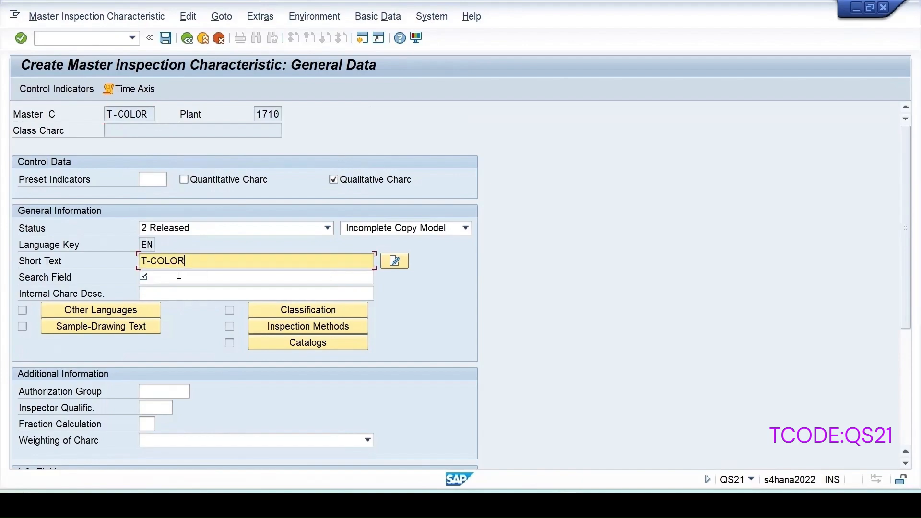
pyautogui.click(179, 279)
pyautogui.write('T-COLOR')
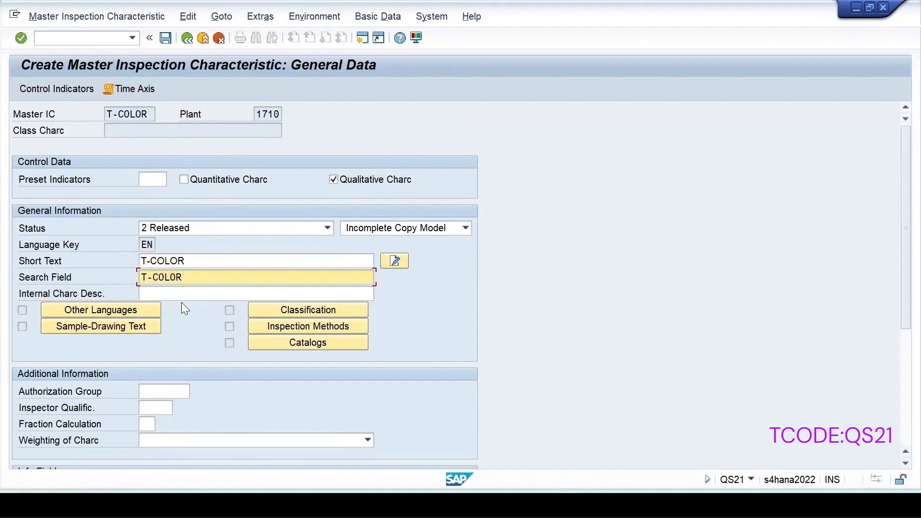
pyautogui.click(408, 228)
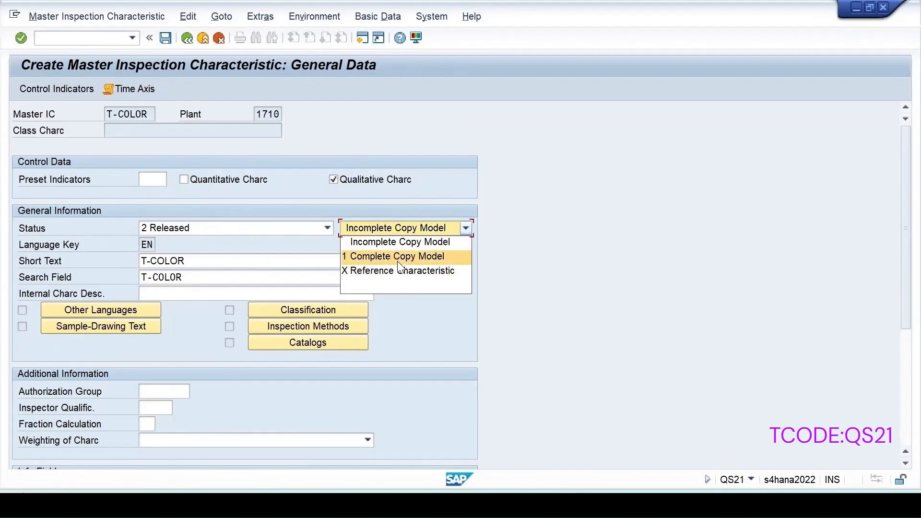
pyautogui.click(387, 243)
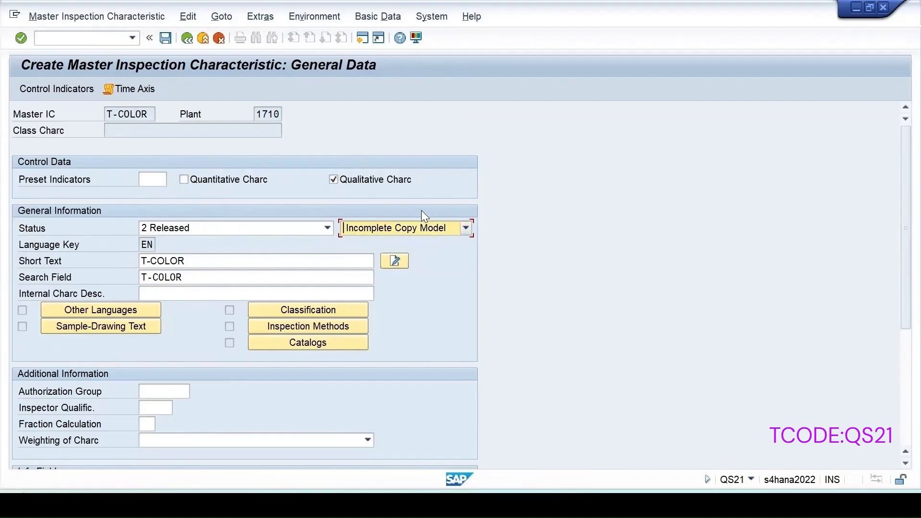
# Step: Enable Charc Attribute and Sampling Procedure in the control indicators, accept the remaining defaults including Fixed Scope, and save the characteristic
pyautogui.click(60, 86)
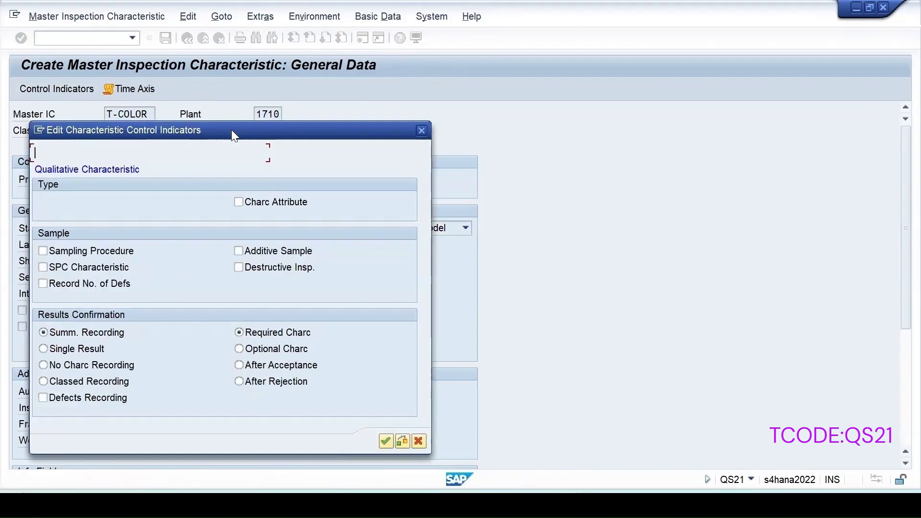
pyautogui.moveTo(232, 130); pyautogui.dragTo(499, 107)
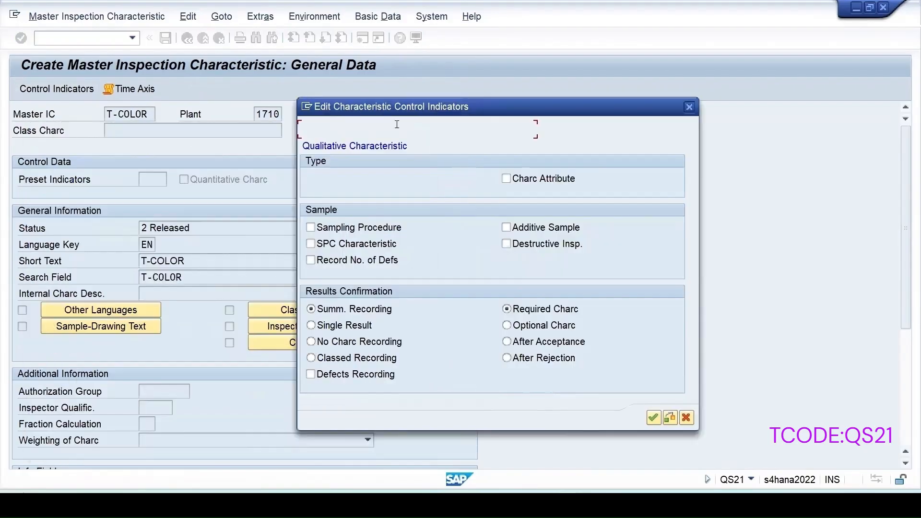
pyautogui.click(507, 180)
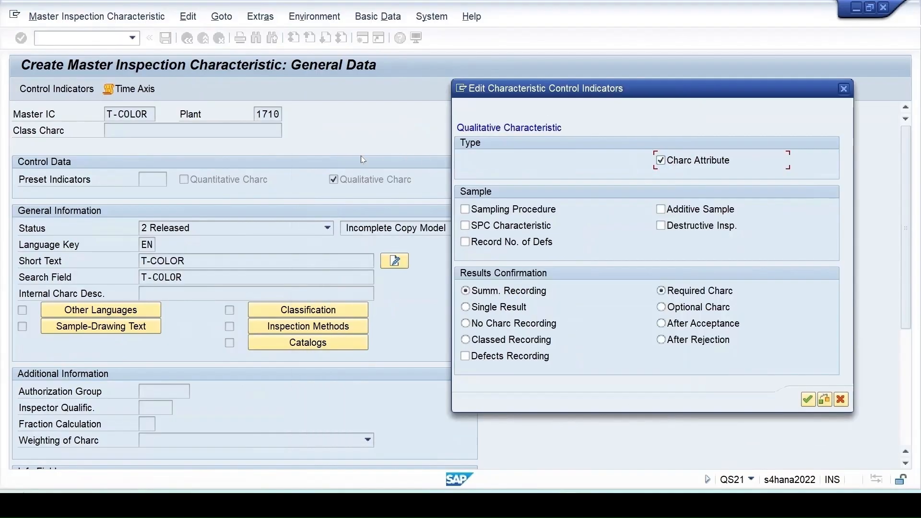
pyautogui.click(465, 211)
pyautogui.click(809, 400)
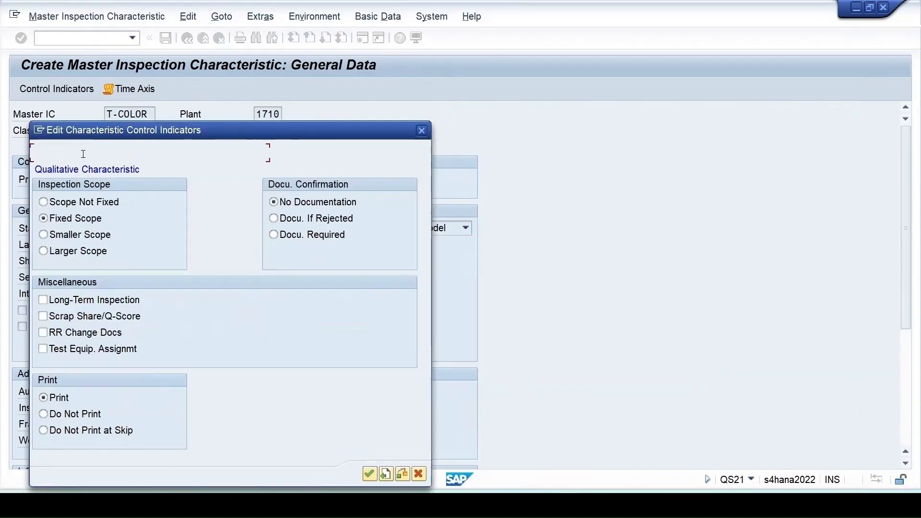
pyautogui.moveTo(166, 128); pyautogui.dragTo(553, 65)
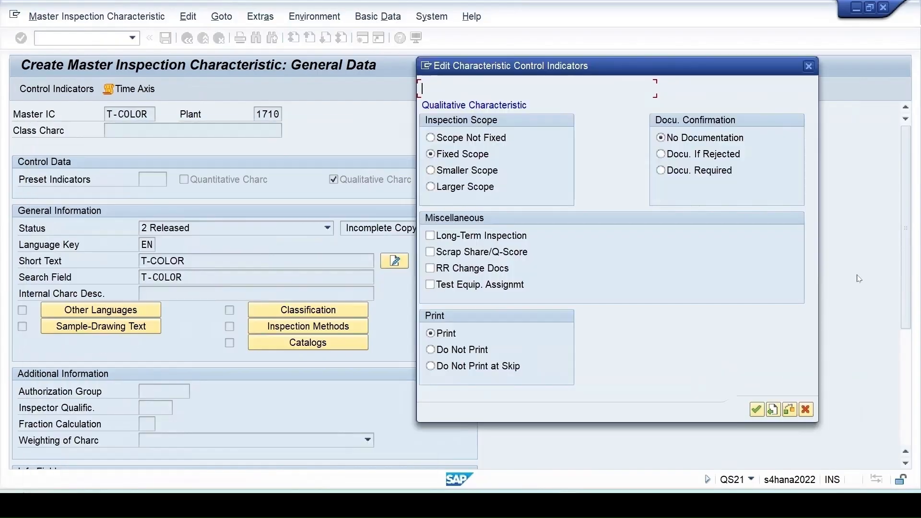
pyautogui.click(757, 409)
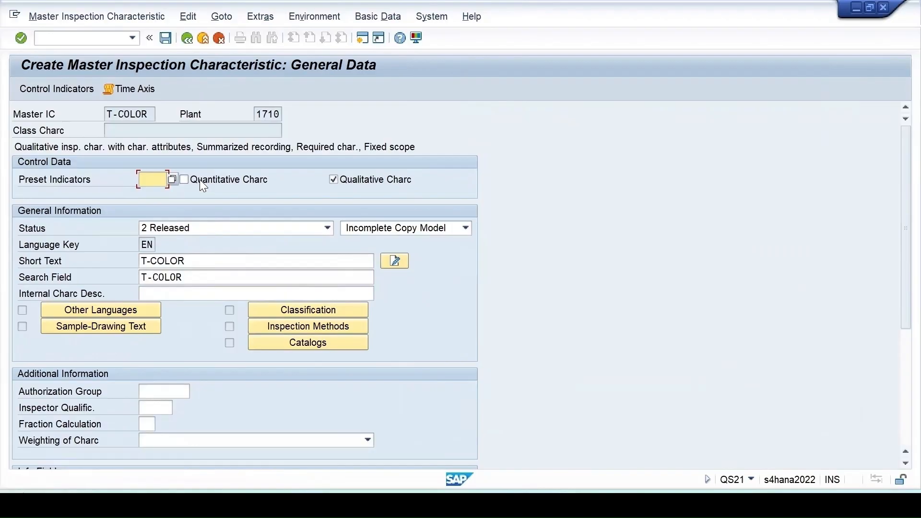
pyautogui.click(166, 39)
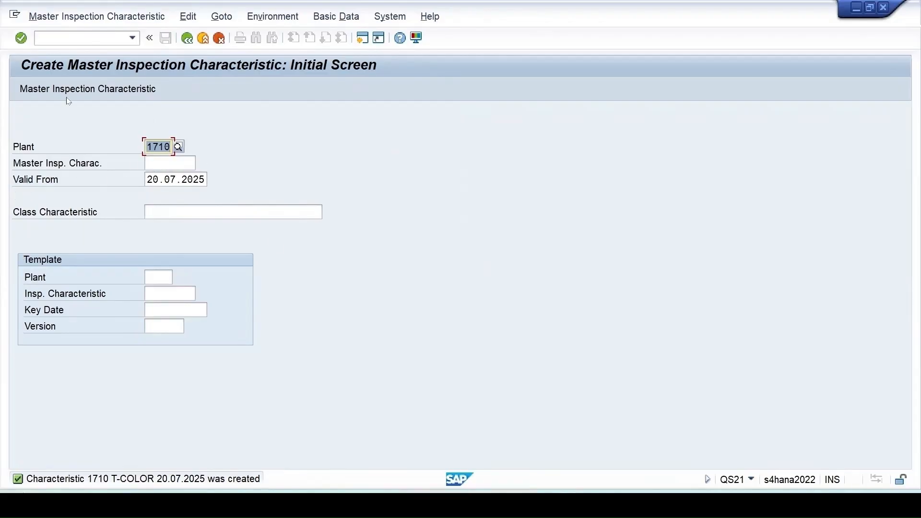
# Step: Open the general data of master inspection characteristic T-COLOR in plant 1710 for changing
pyautogui.click(56, 21)
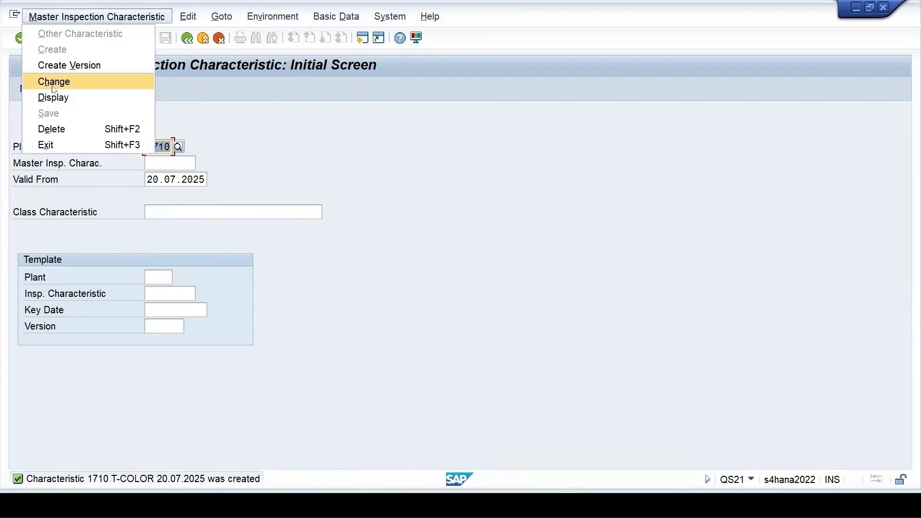
pyautogui.click(515, 190)
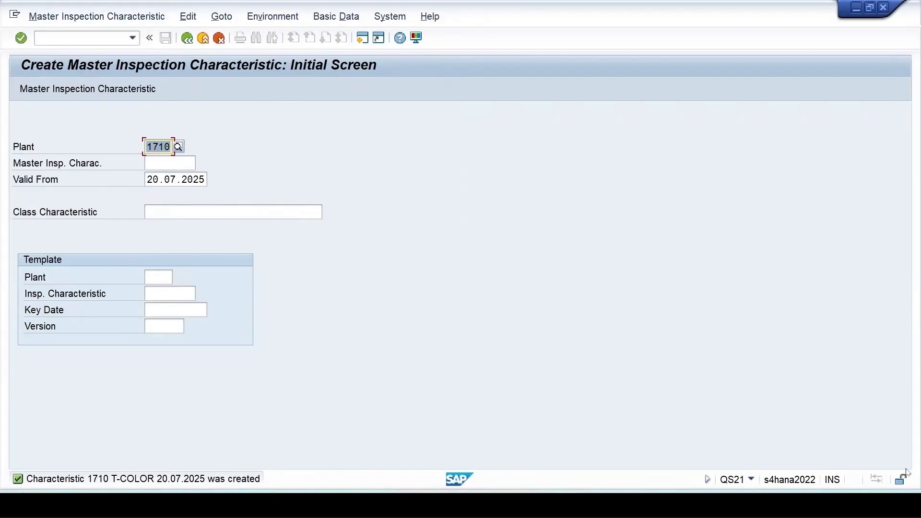
pyautogui.click(72, 17)
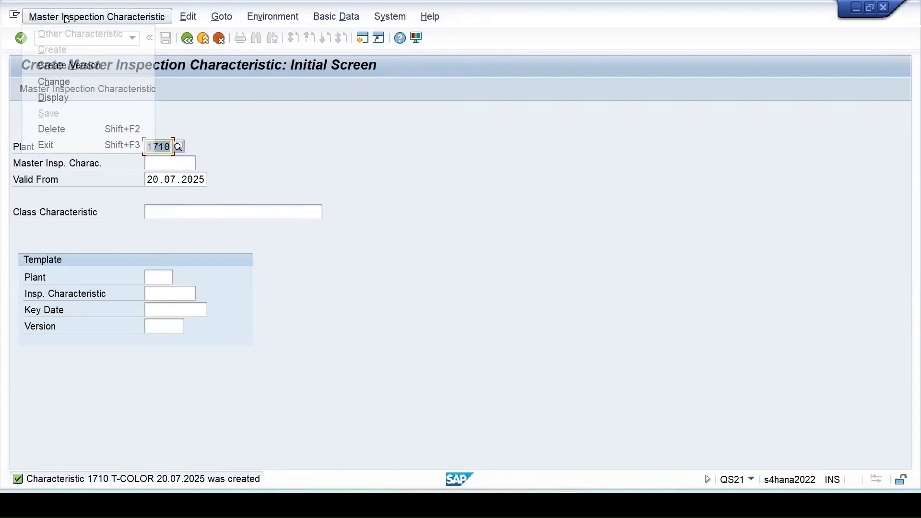
pyautogui.click(49, 88)
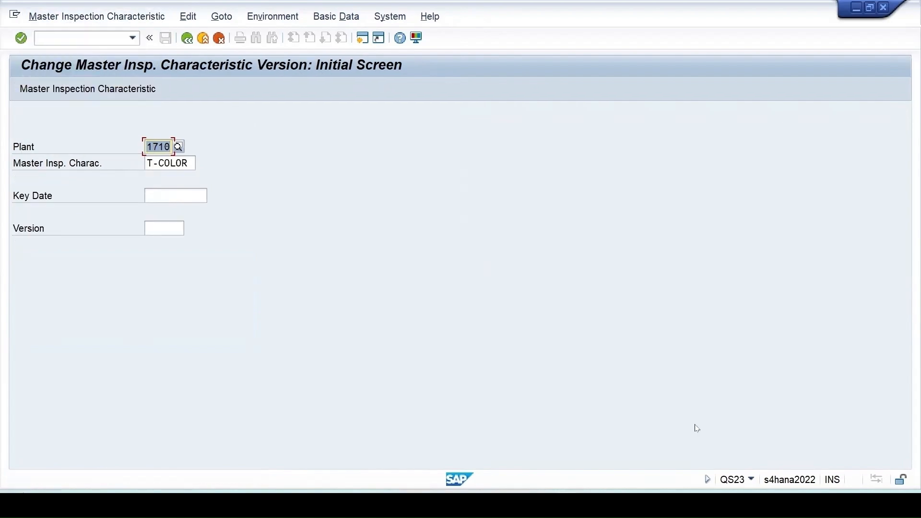
pyautogui.click(751, 478)
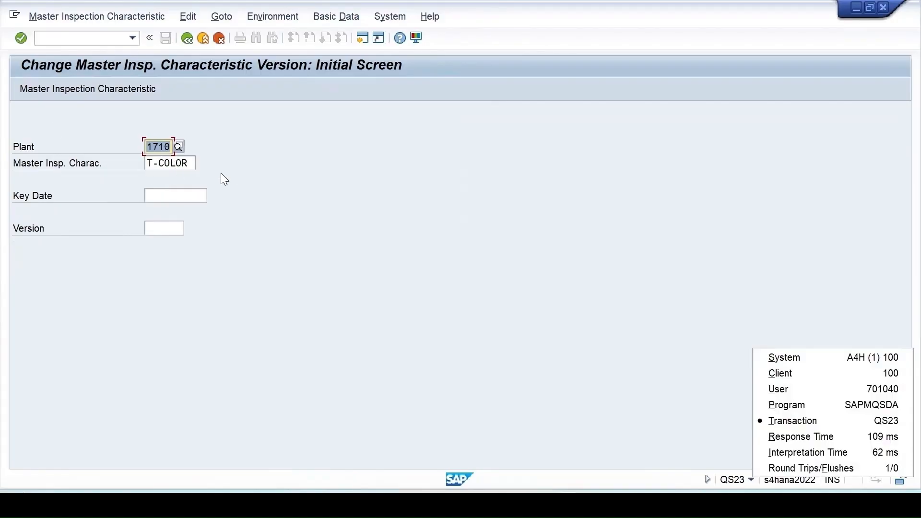
pyautogui.press('Return')
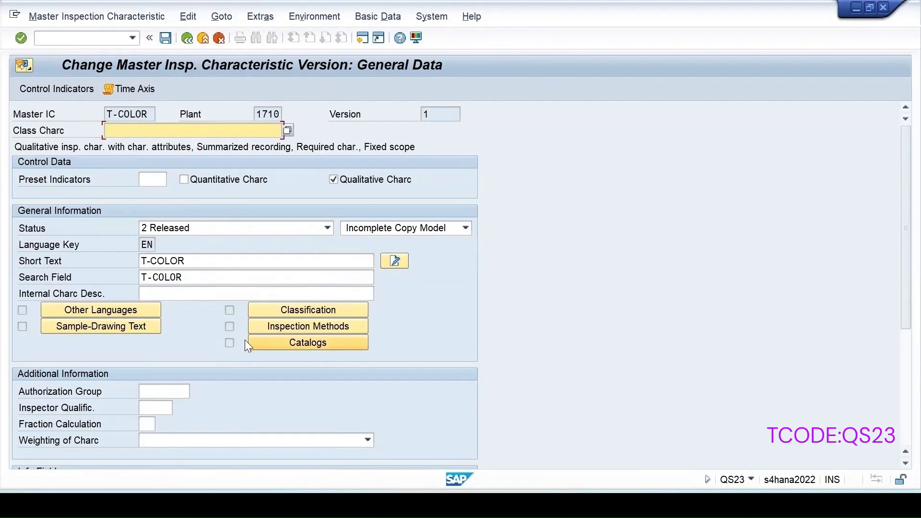
# Step: View the assigned inspection catalogs, and try to save T-COLOR as a 1 Complete Copy Model without a catalog entry
pyautogui.click(267, 343)
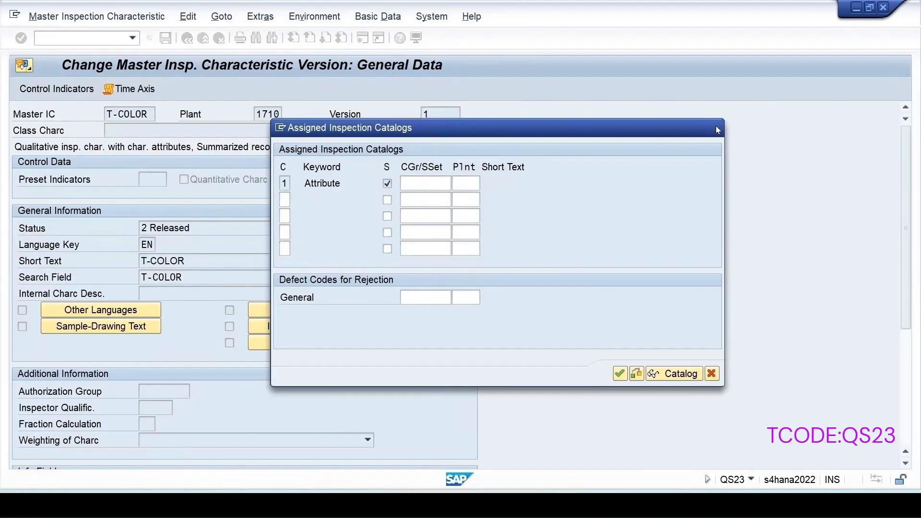
pyautogui.click(716, 126)
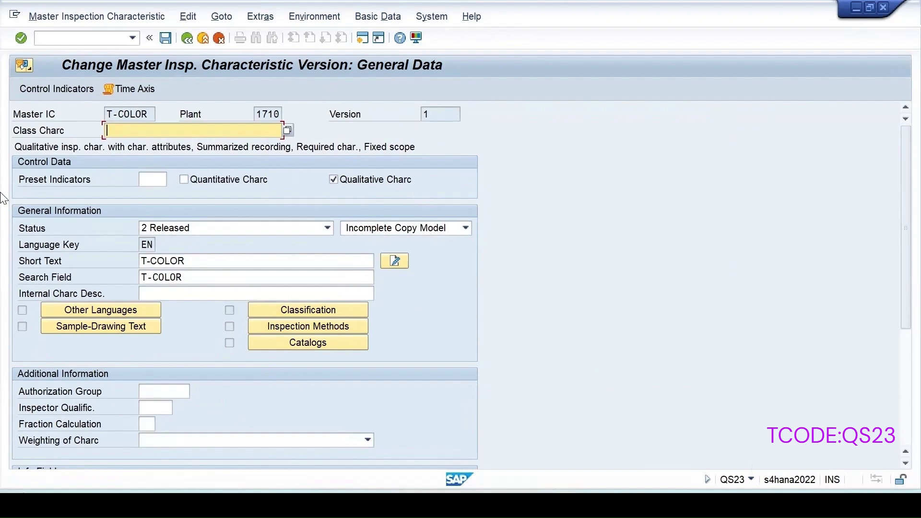
pyautogui.click(396, 230)
pyautogui.click(356, 263)
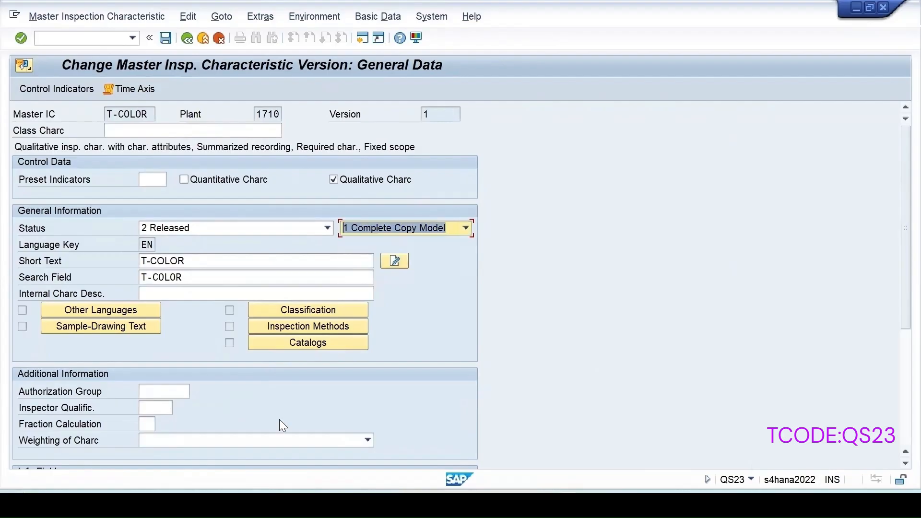
pyautogui.click(165, 37)
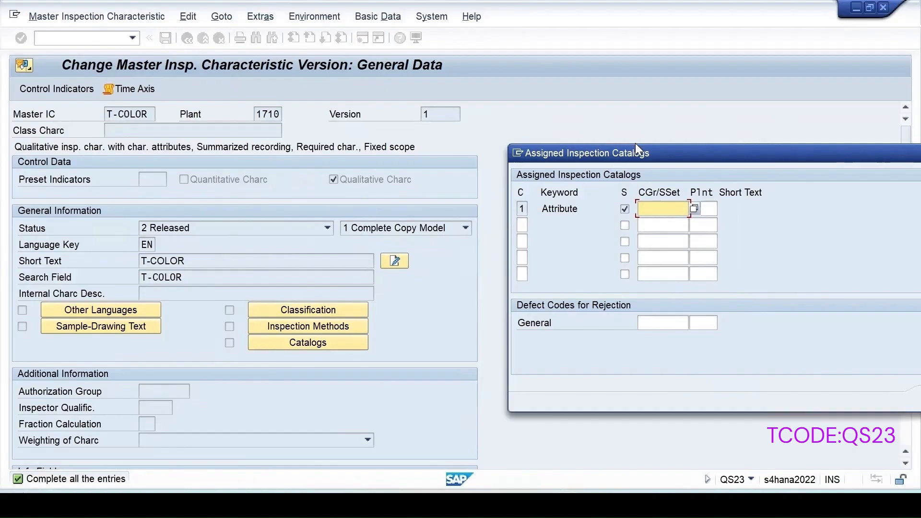
pyautogui.moveTo(627, 153); pyautogui.dragTo(369, 153)
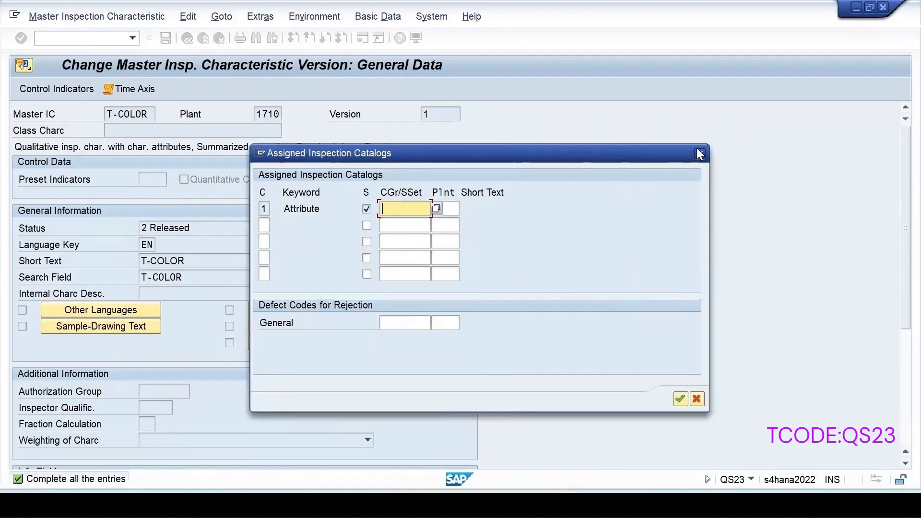
pyautogui.click(699, 153)
# Step: Set the copy model option of T-COLOR back to Incomplete Copy Model and save
pyautogui.click(364, 228)
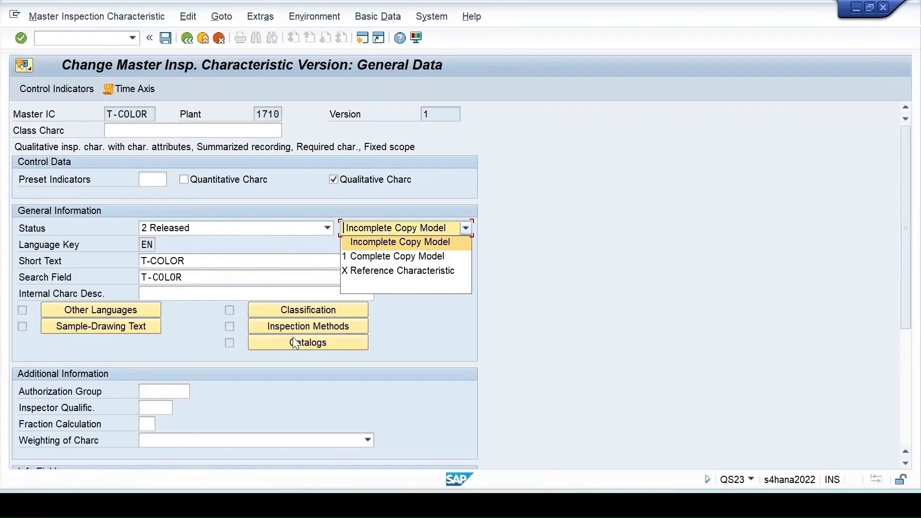
pyautogui.click(381, 243)
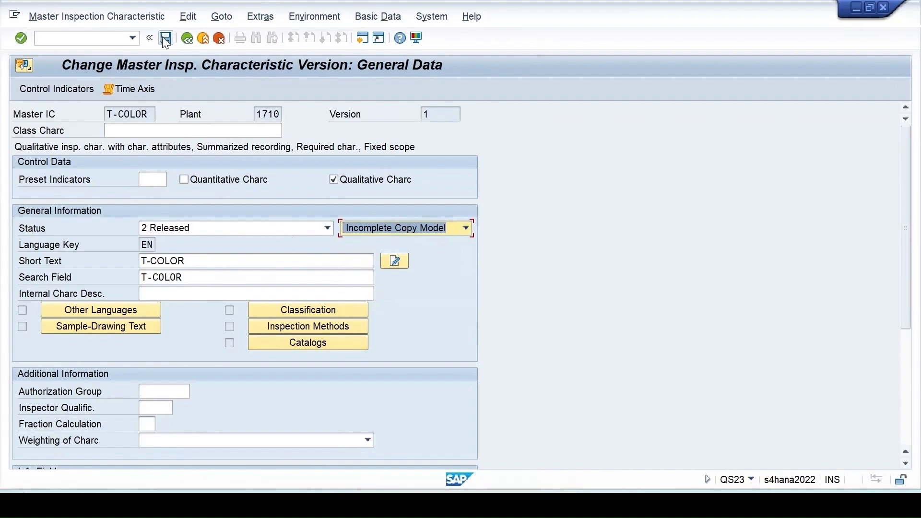
# Step: Start transaction QS21 and create master inspection characteristic T-BPt in plant 1710, valid from 20.07.2025
pyautogui.click(132, 38)
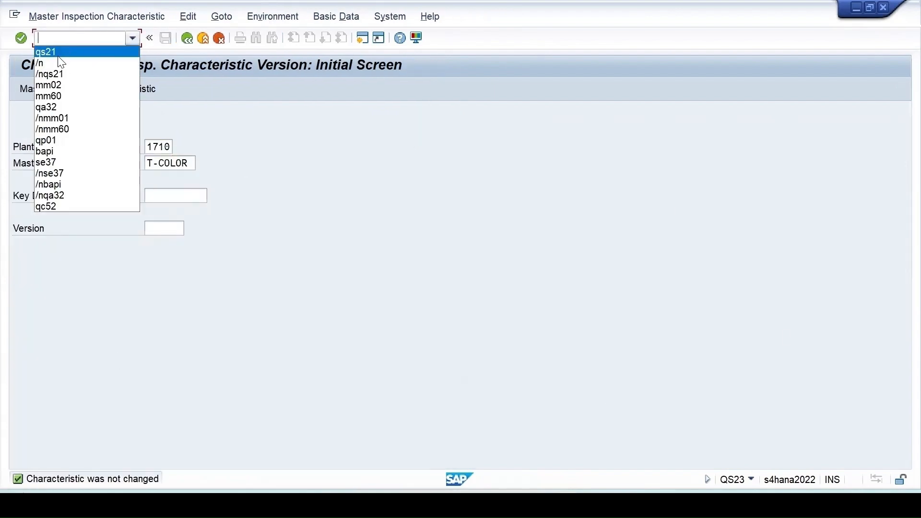
pyautogui.click(56, 74)
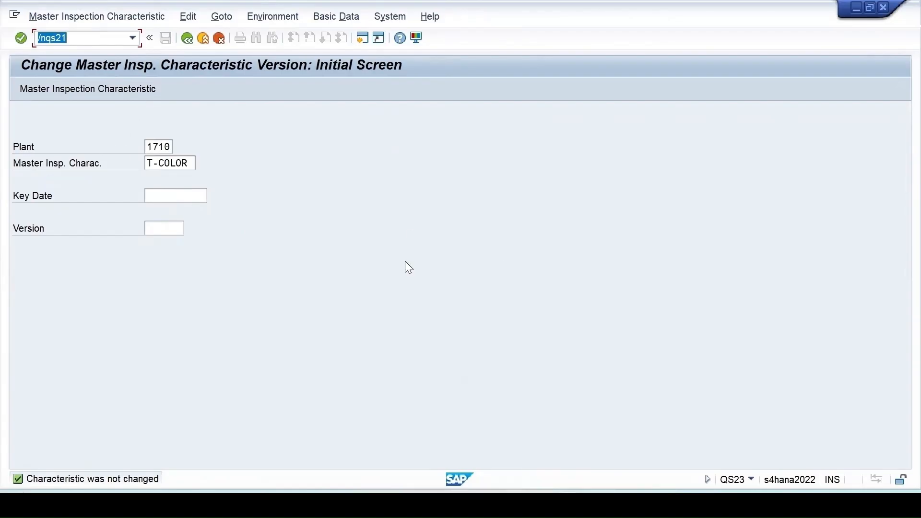
pyautogui.press('Return')
pyautogui.press('Tab')
pyautogui.write('T')
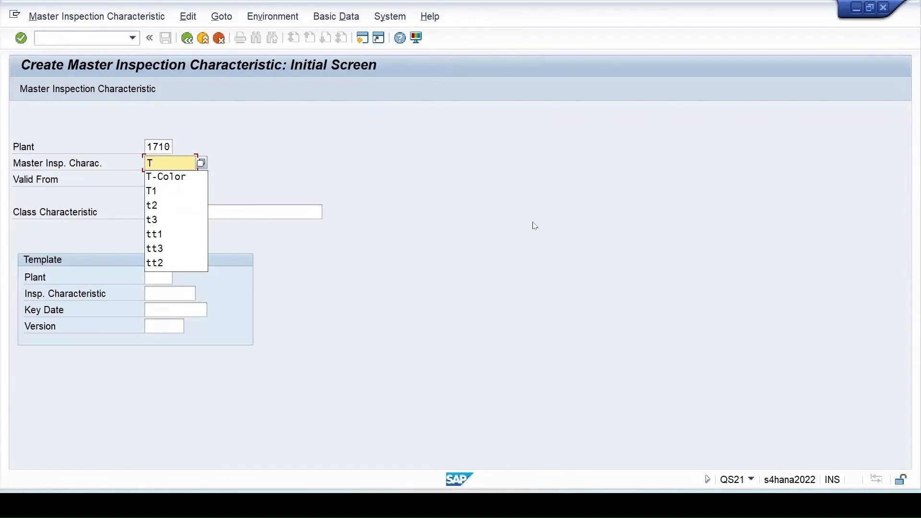
pyautogui.write('-')
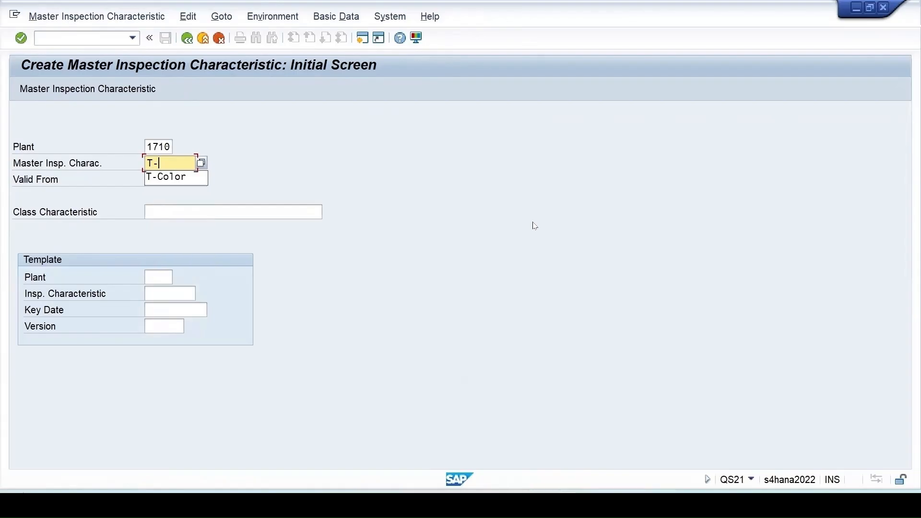
pyautogui.write('BPt')
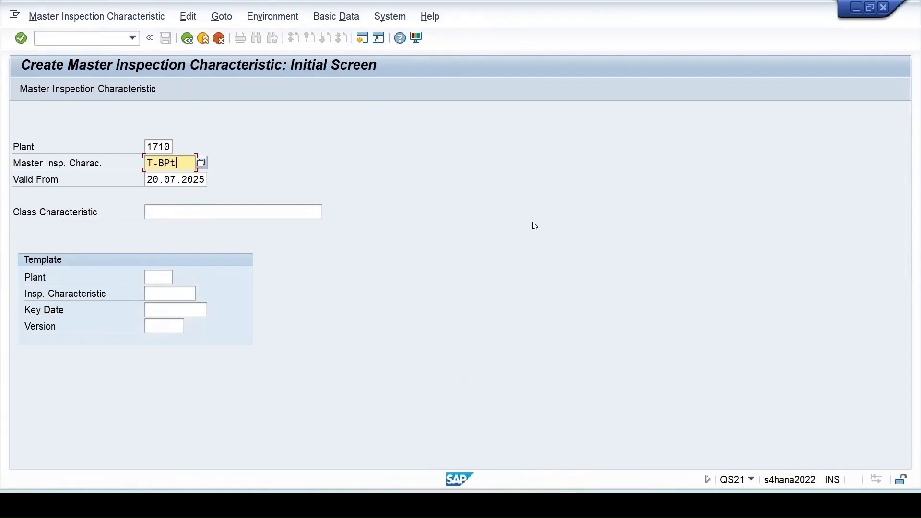
pyautogui.press('Return')
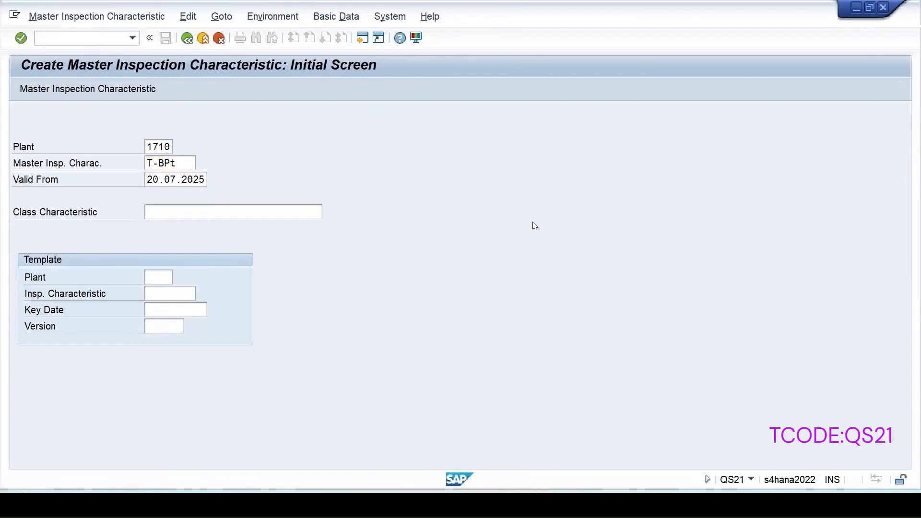
# Step: Mark T-BPT as a quantitative characteristic and set its status to 2 Released
pyautogui.click(185, 181)
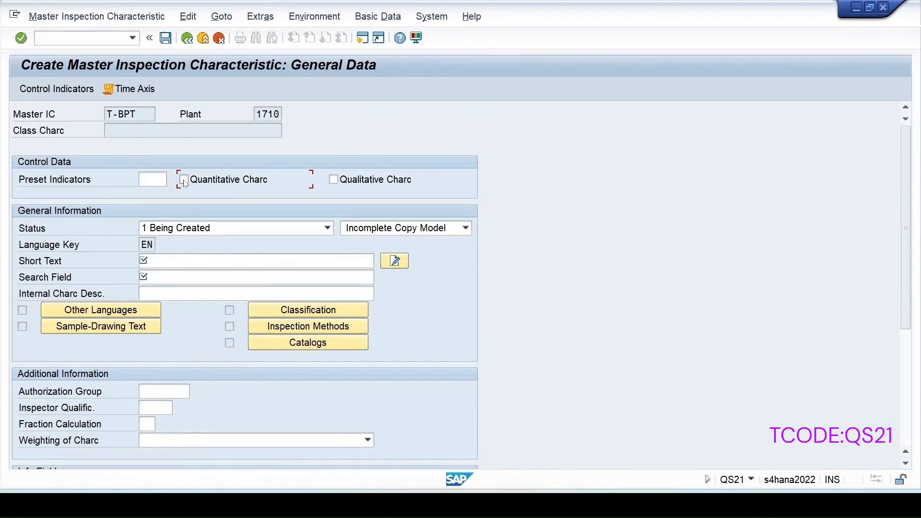
pyautogui.click(192, 229)
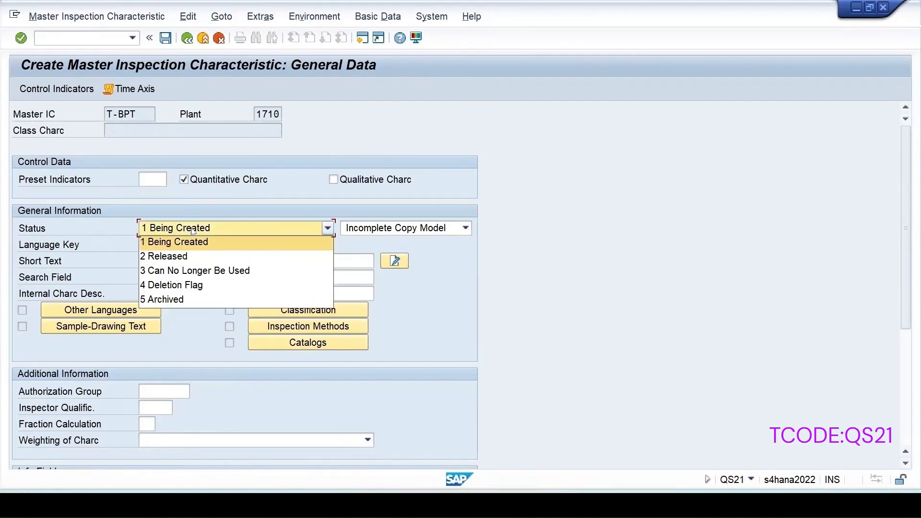
pyautogui.click(170, 256)
# Step: Enter T-Boiling Point as the short text and as the search field of T-BPT
pyautogui.click(173, 261)
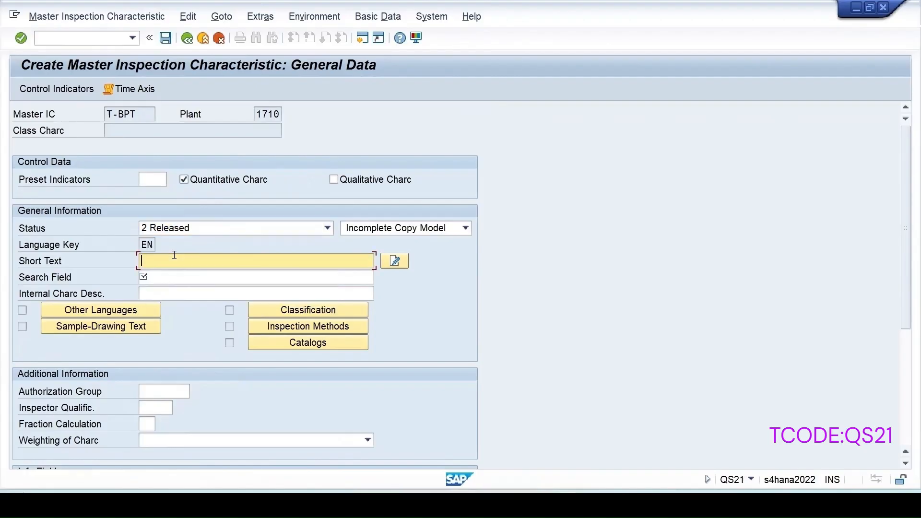
pyautogui.hotkey('ctrl', 'v')
pyautogui.write('oiling')
pyautogui.click(216, 260)
pyautogui.press('BackSpace')
pyautogui.write('oint')
pyautogui.click(207, 280)
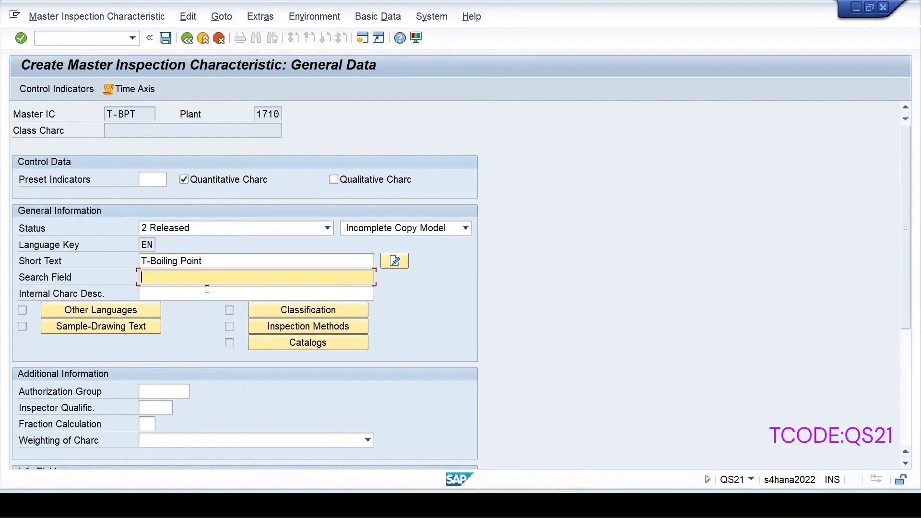
pyautogui.hotkey('ctrl', 'v')
# Step: Enable lower and upper specification limits and Sampling Procedure in the control indicators, and accept the remaining defaults including Fixed Scope
pyautogui.click(72, 87)
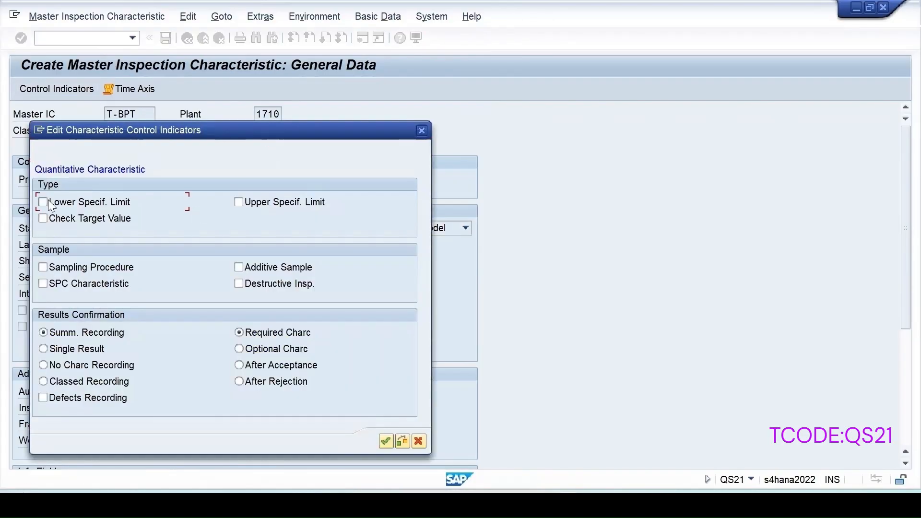
pyautogui.click(43, 201)
pyautogui.click(239, 202)
pyautogui.click(42, 267)
pyautogui.click(386, 441)
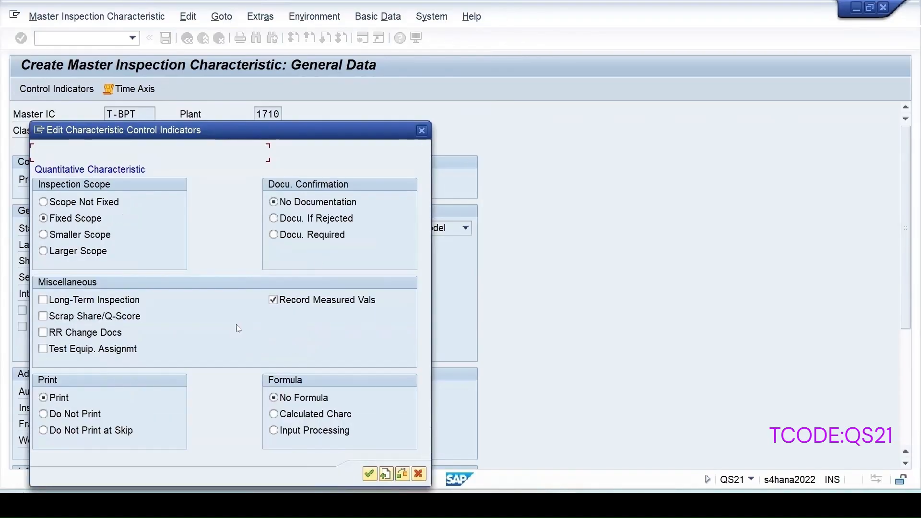
pyautogui.click(655, 401)
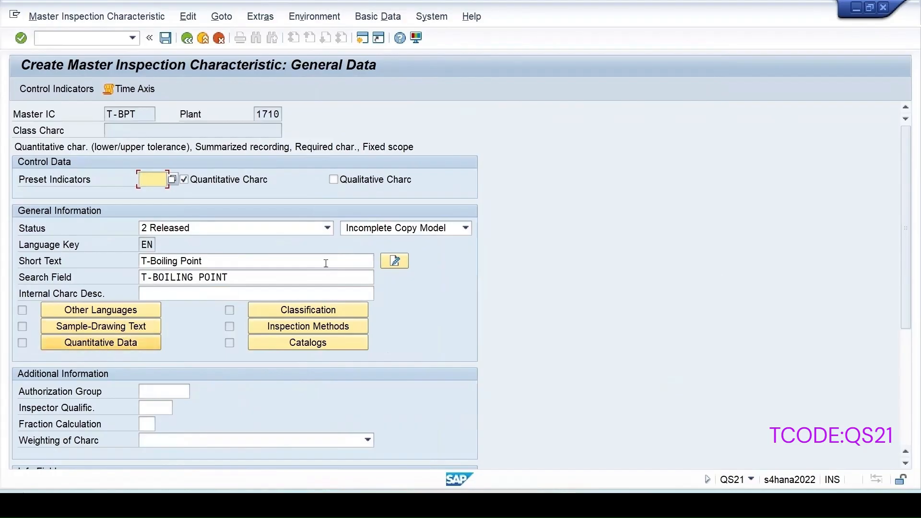
# Step: View the quantitative data fields without entering limits, save characteristic T-BPT, and check the status message details
pyautogui.click(99, 344)
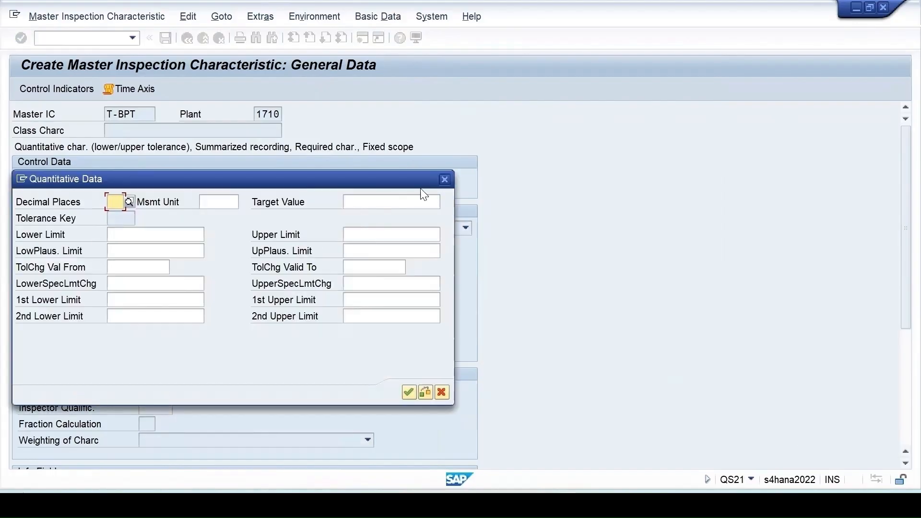
pyautogui.click(443, 180)
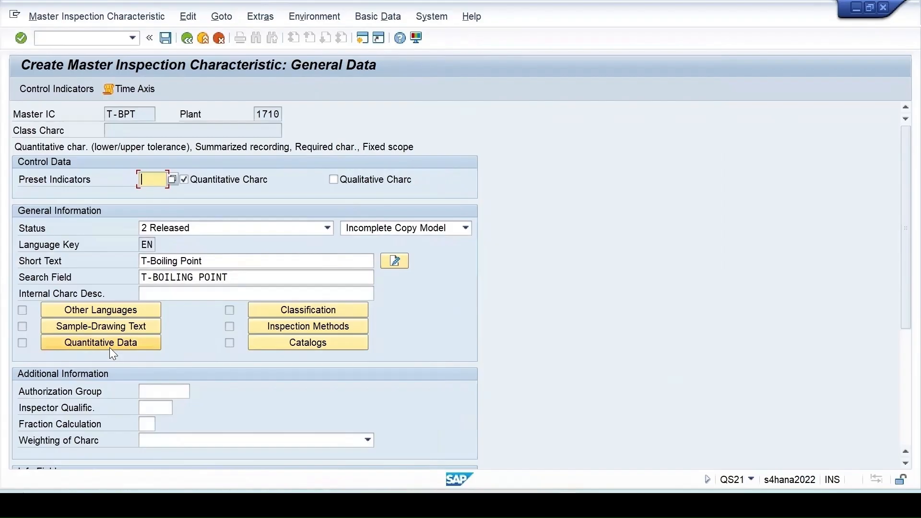
pyautogui.click(165, 38)
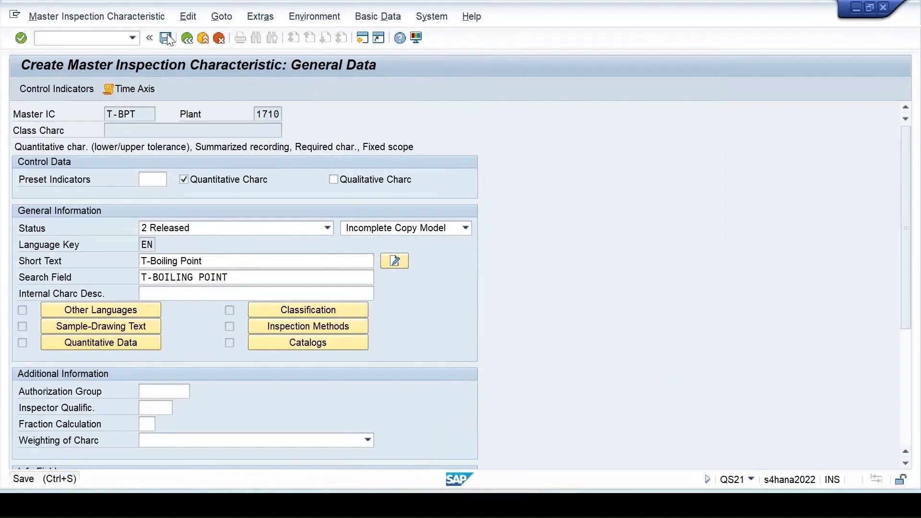
pyautogui.doubleClick(129, 480)
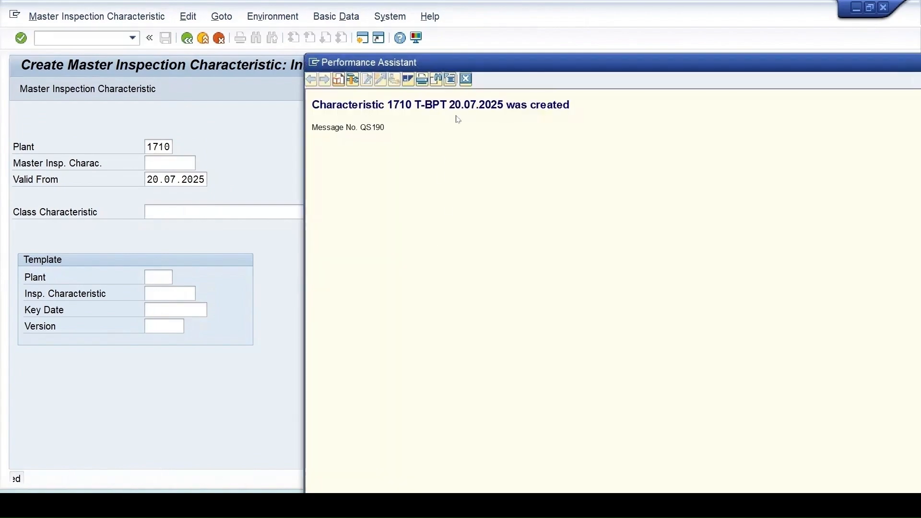
pyautogui.click(466, 79)
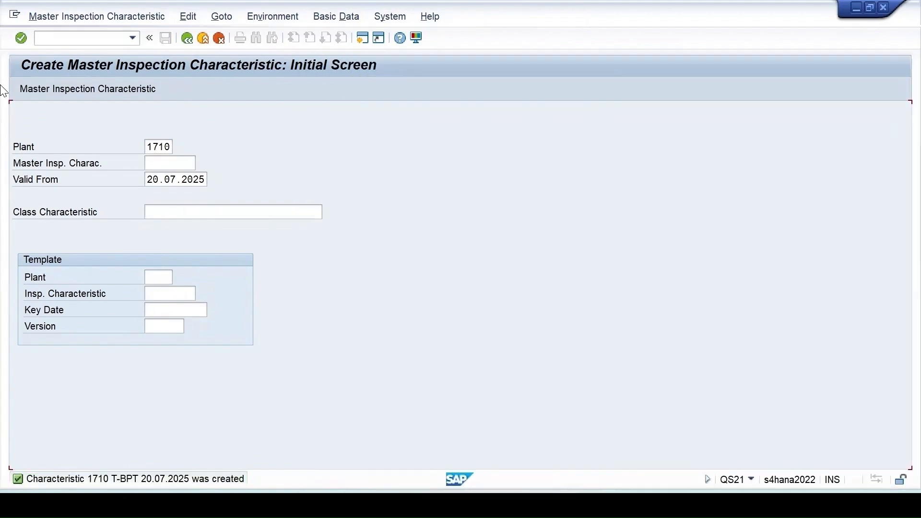
# Step: Start transaction QS23 and open the general data of T-BPT in plant 1710 for changing
pyautogui.click(81, 19)
pyautogui.click(143, 64)
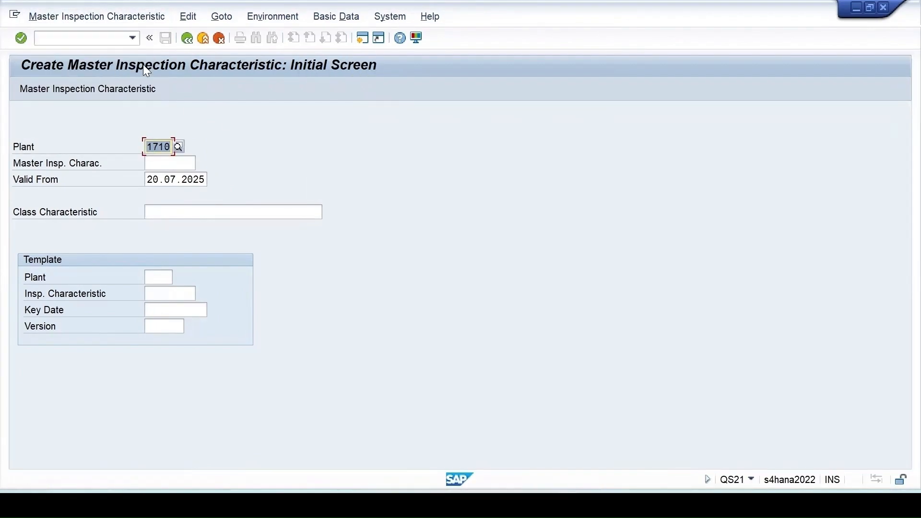
pyautogui.click(110, 38)
pyautogui.write('/n')
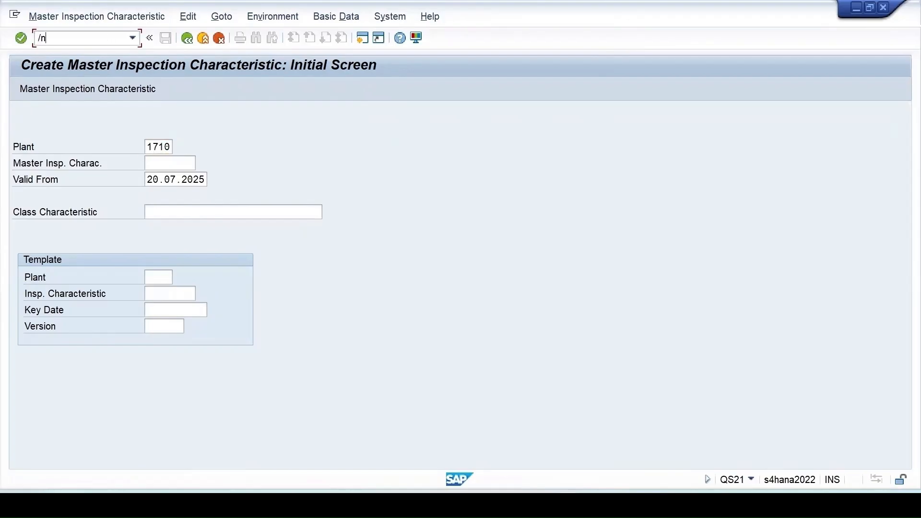
pyautogui.write('qs23')
pyautogui.press('Return')
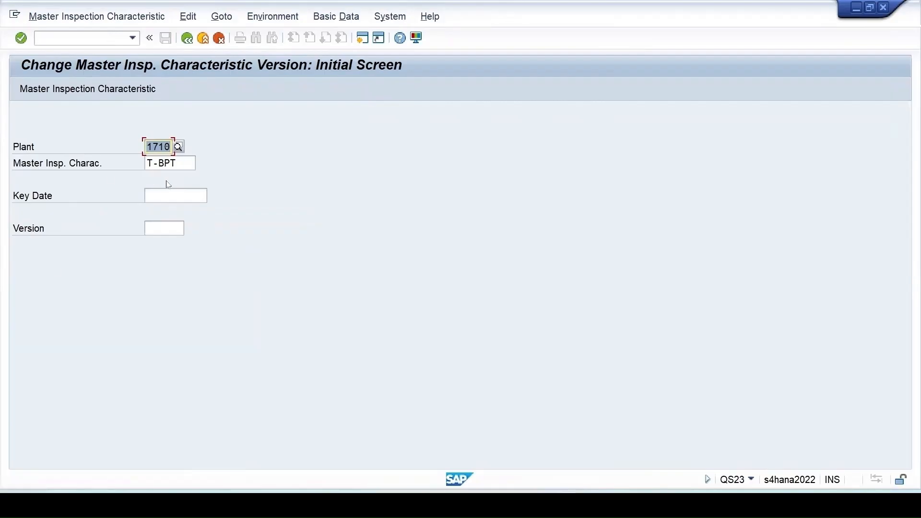
pyautogui.press('Return')
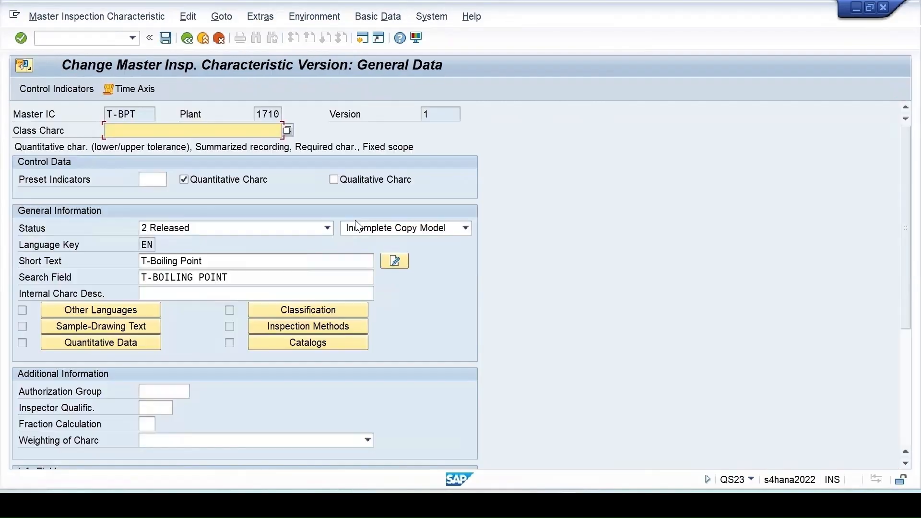
# Step: Change T-BPT to 1 Complete Copy Model with lower limit 20 and upper limit 29 in its quantitative data, and save
pyautogui.click(389, 232)
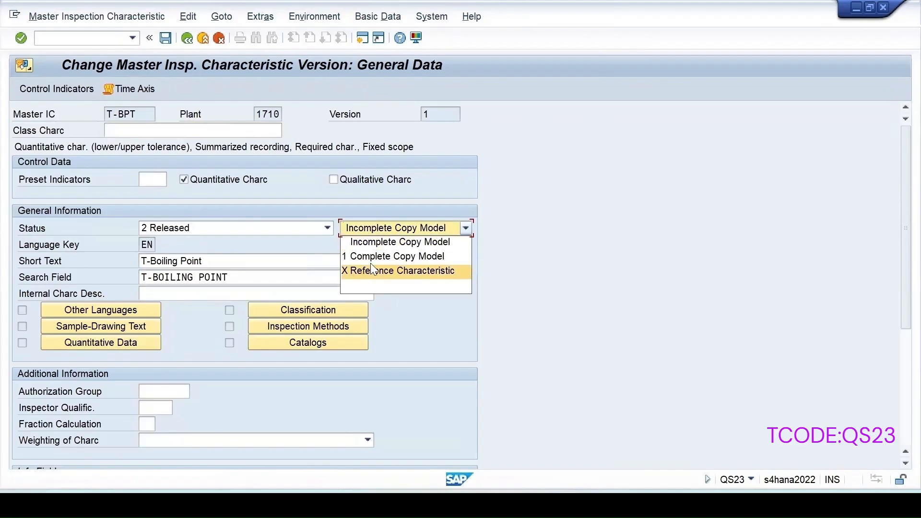
pyautogui.click(373, 257)
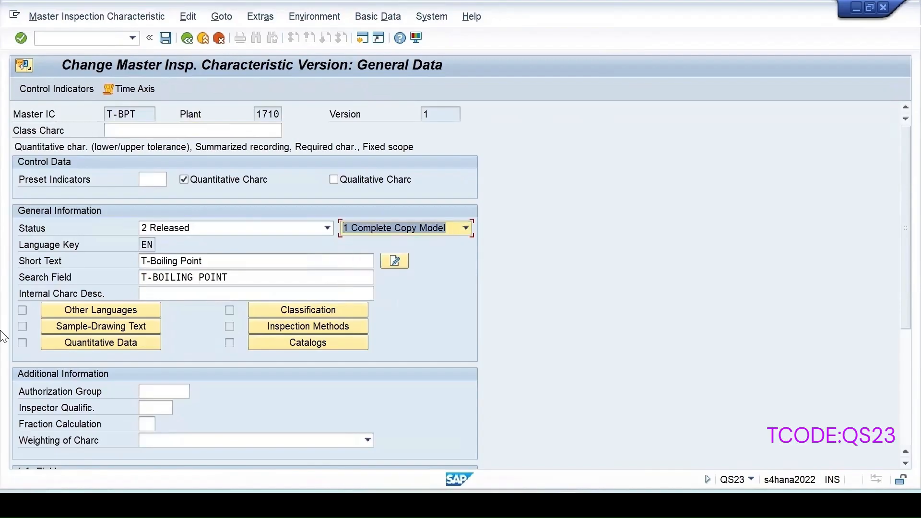
pyautogui.click(120, 342)
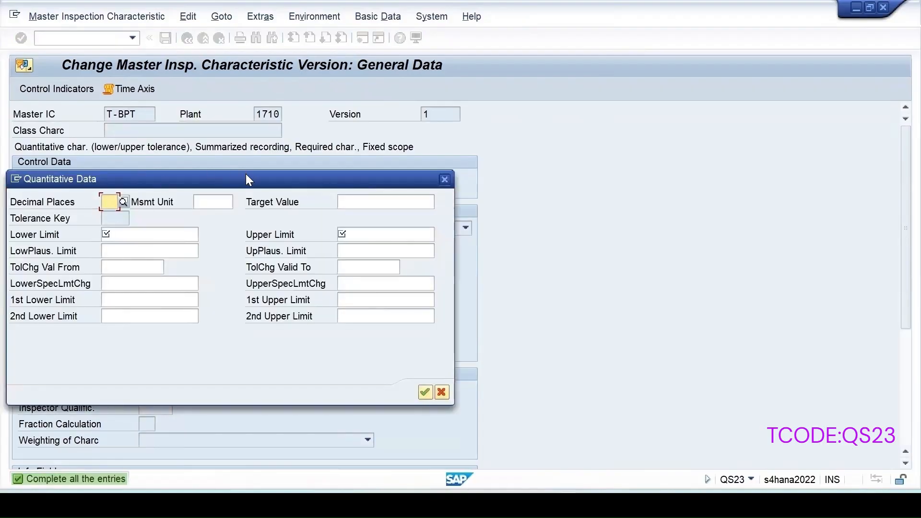
pyautogui.moveTo(246, 175); pyautogui.dragTo(692, 126)
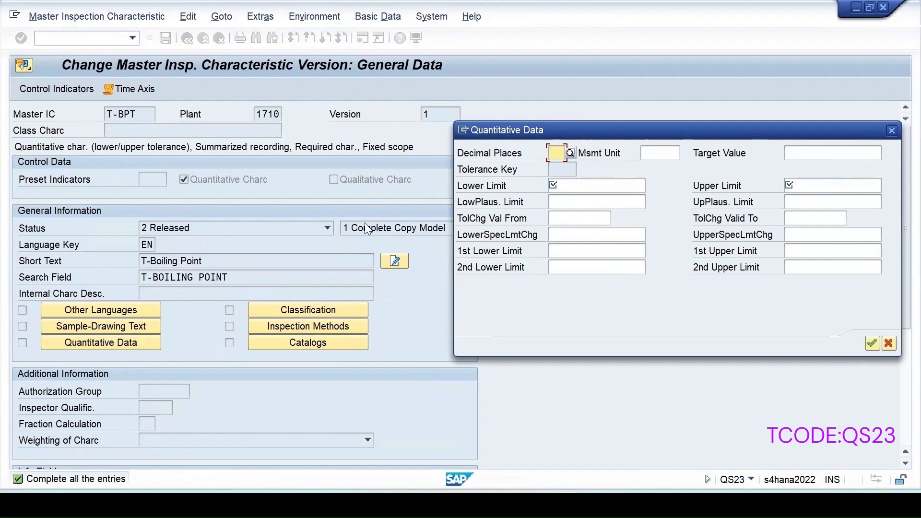
pyautogui.click(599, 191)
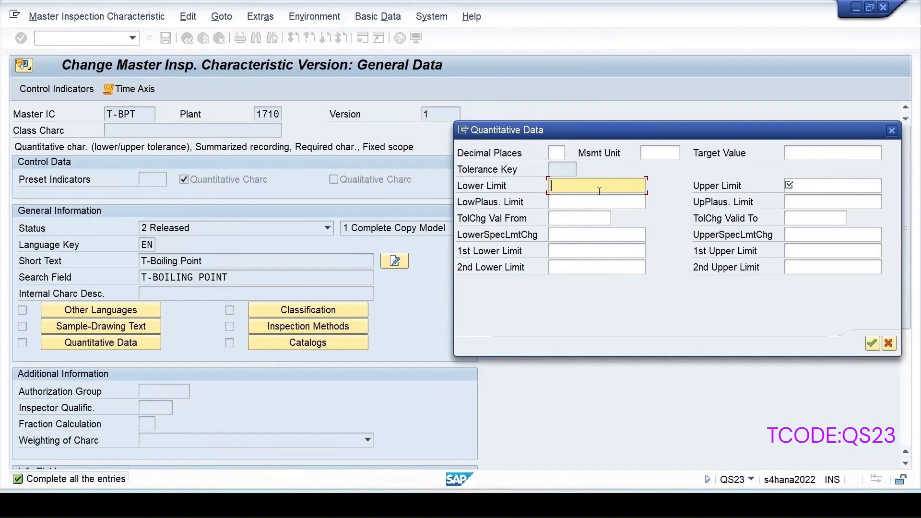
pyautogui.write('20')
pyautogui.click(807, 184)
pyautogui.write('2')
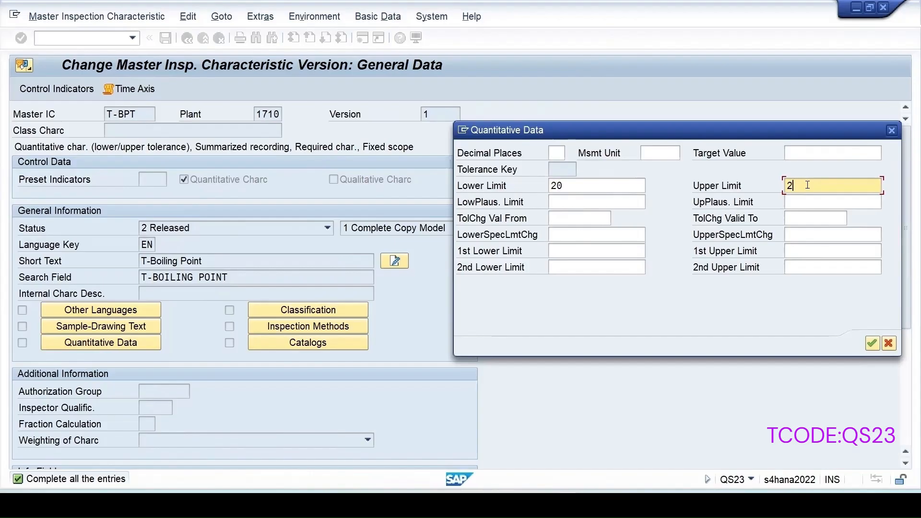
pyautogui.write('9')
pyautogui.click(872, 343)
pyautogui.hotkey('ctrl', 's')
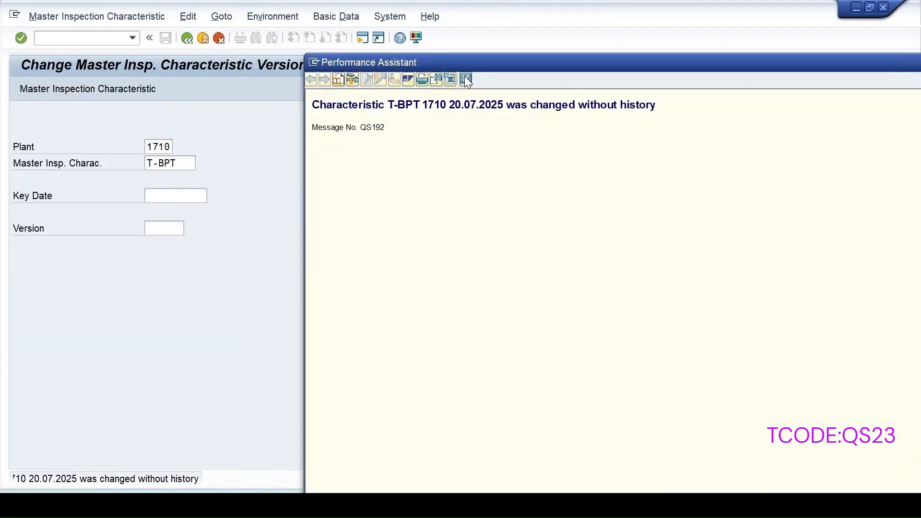
pyautogui.click(466, 80)
# Step: Reopen the general data of T-BPT for changing and view its assigned inspection methods
pyautogui.click(96, 16)
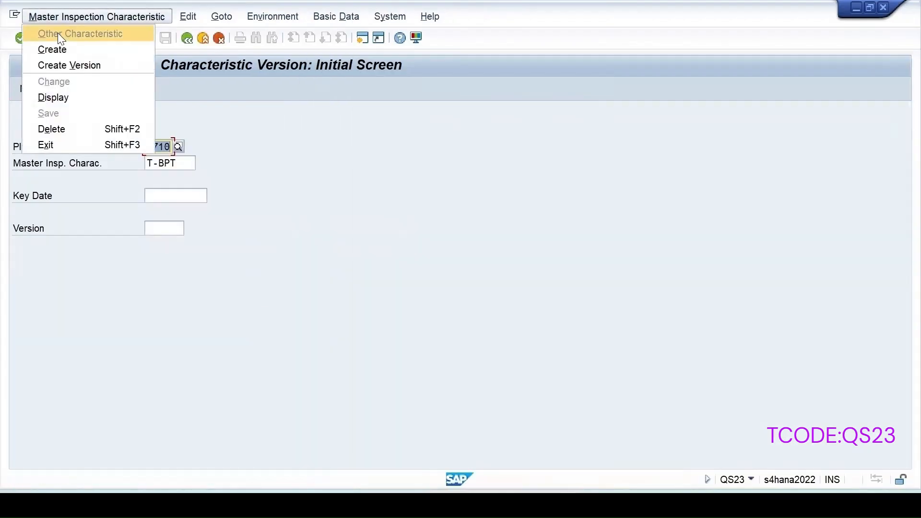
pyautogui.click(50, 82)
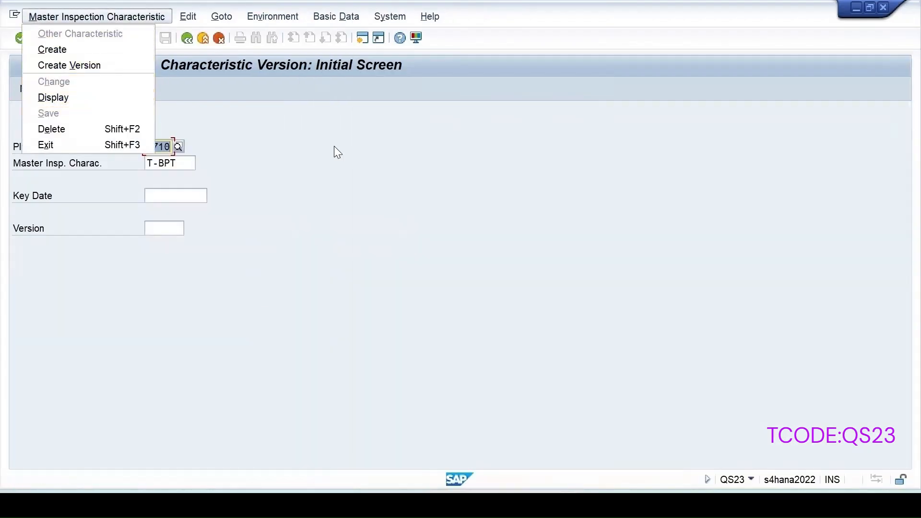
pyautogui.press('Return')
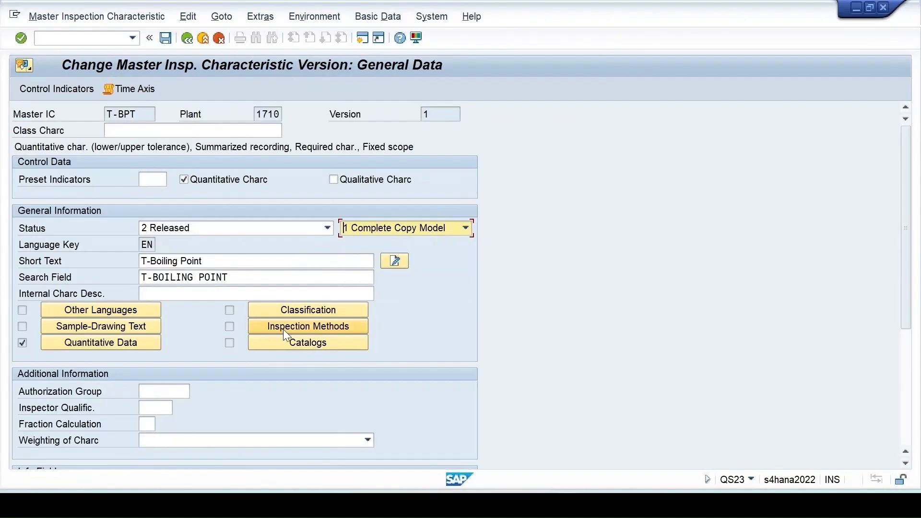
pyautogui.click(326, 330)
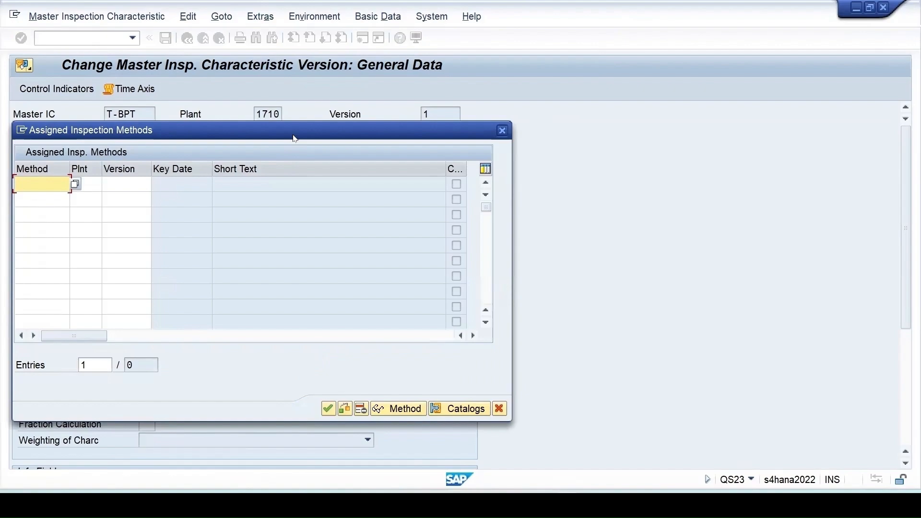
pyautogui.moveTo(294, 139); pyautogui.dragTo(664, 111)
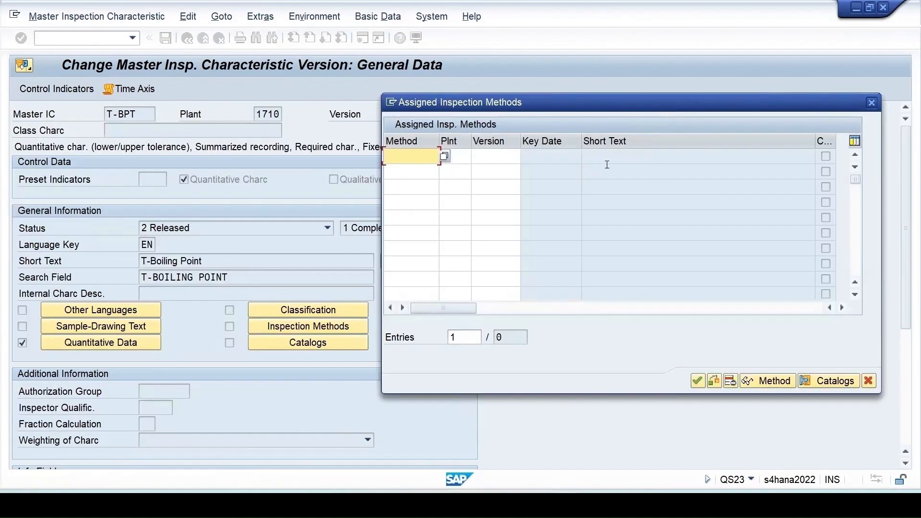
pyautogui.click(872, 103)
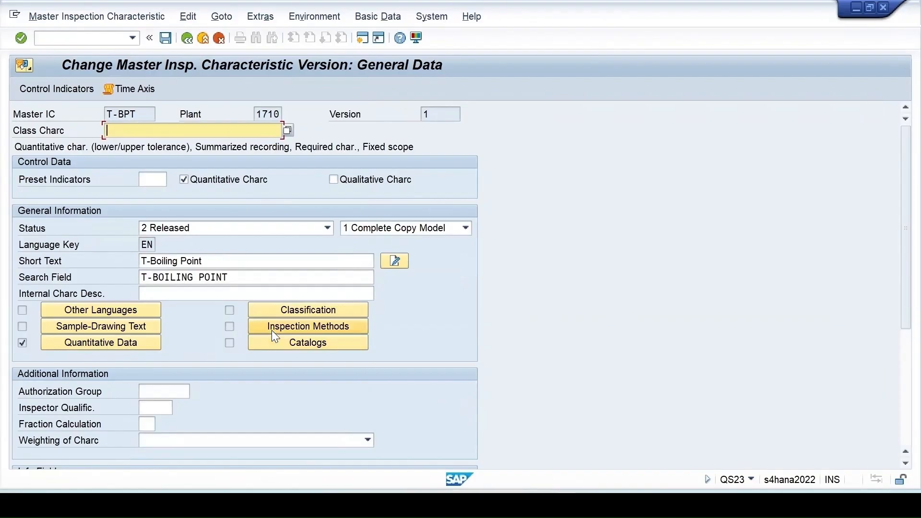
# Step: Assign inspection method PHTEST, version 1, of plant 1710 to characteristic T-BPT
pyautogui.tripleClick(210, 279)
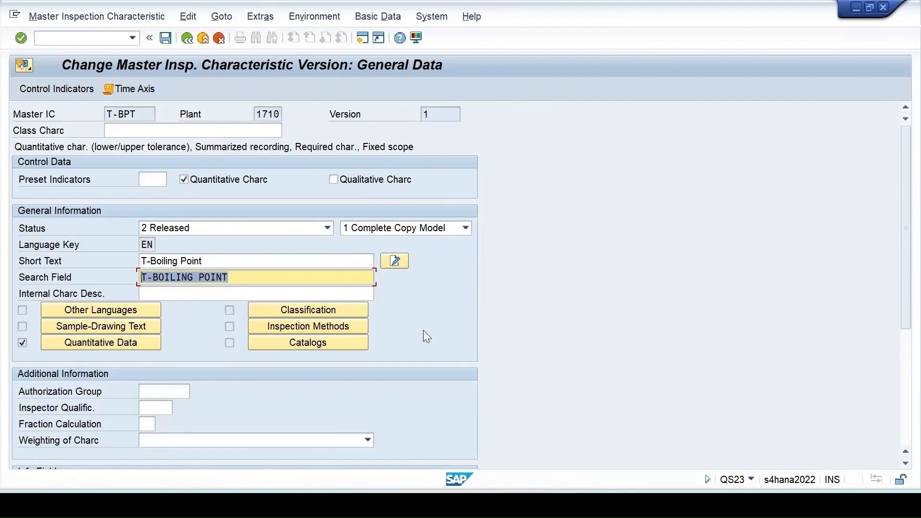
pyautogui.click(309, 327)
pyautogui.moveTo(195, 138); pyautogui.dragTo(624, 96)
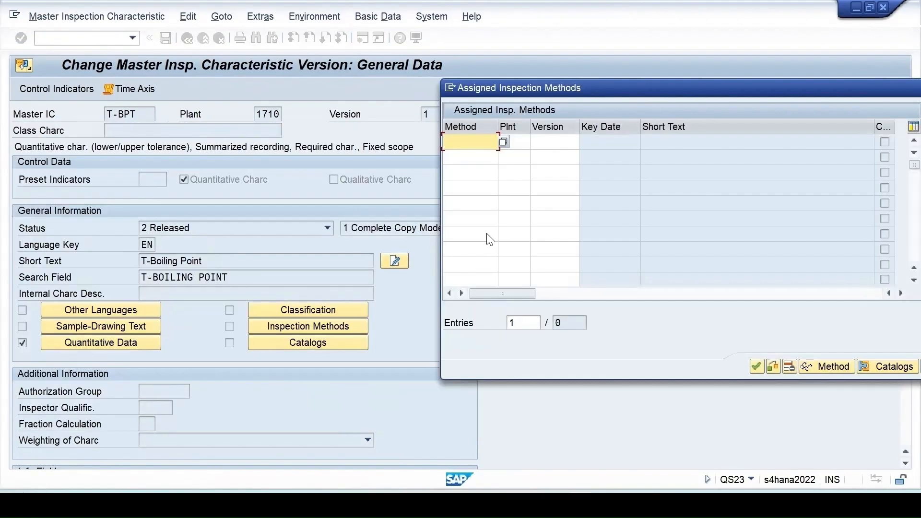
pyautogui.click(503, 142)
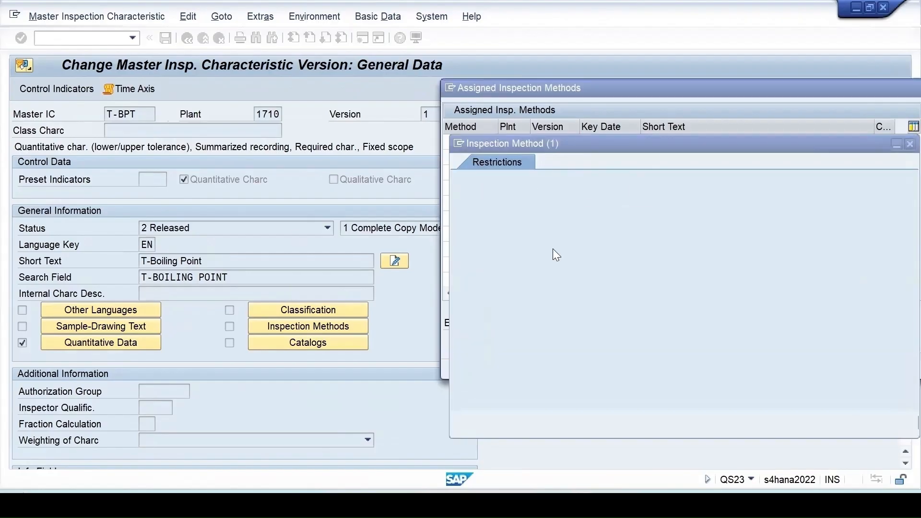
pyautogui.write('1710')
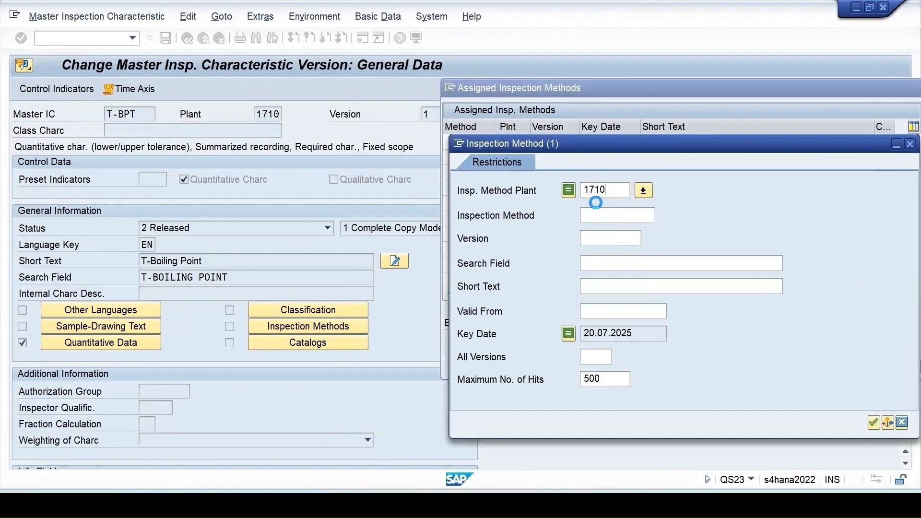
pyautogui.press('Return')
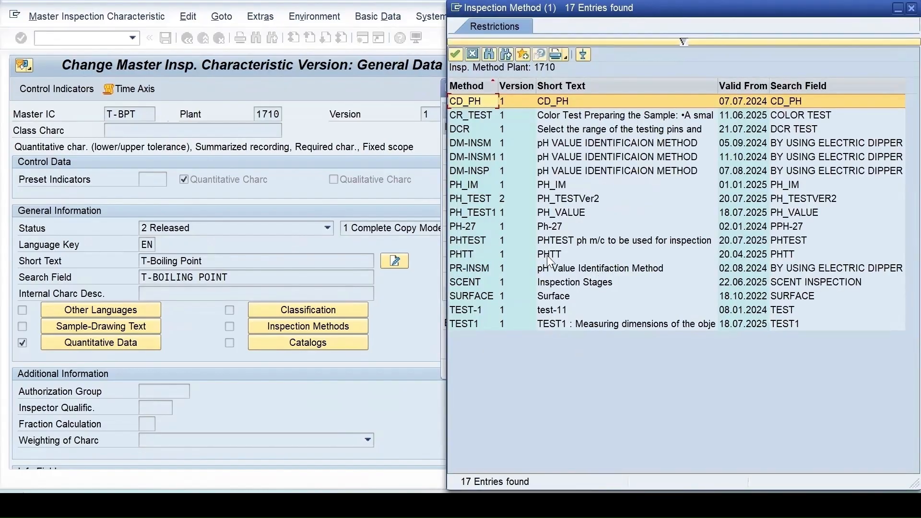
pyautogui.doubleClick(581, 240)
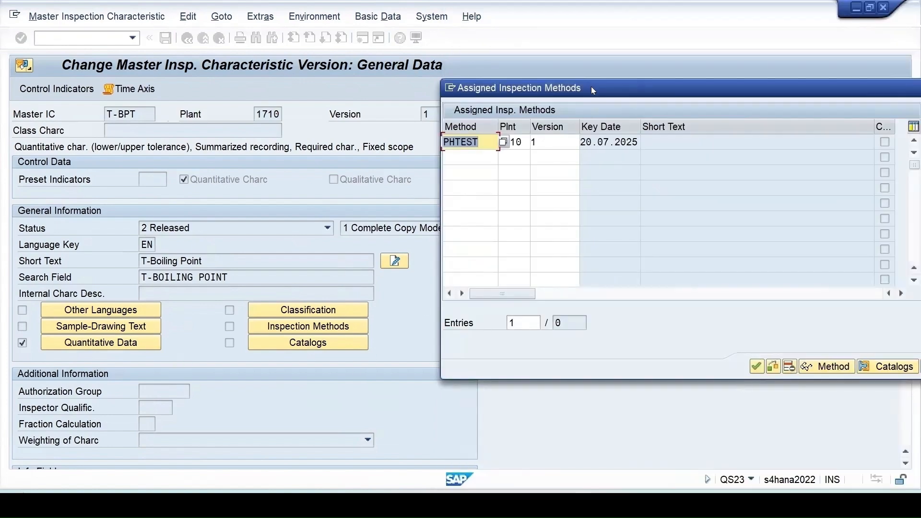
pyautogui.click(756, 367)
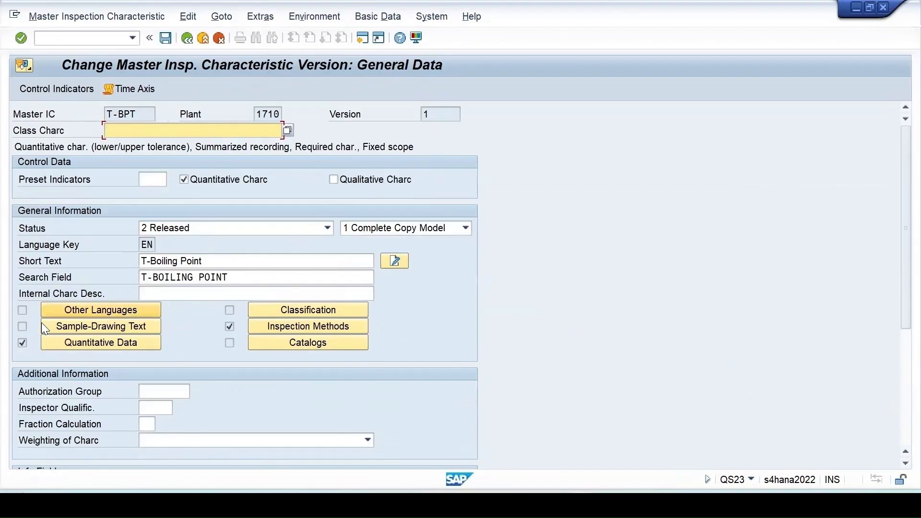
# Step: Add language DE to T-BPT's other languages, copying the English short text T-Boiling Point
pyautogui.click(76, 311)
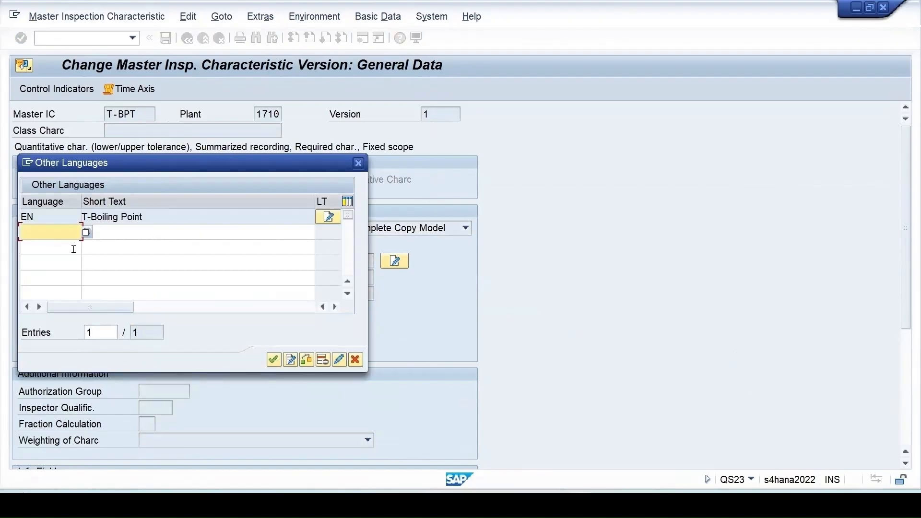
pyautogui.click(86, 232)
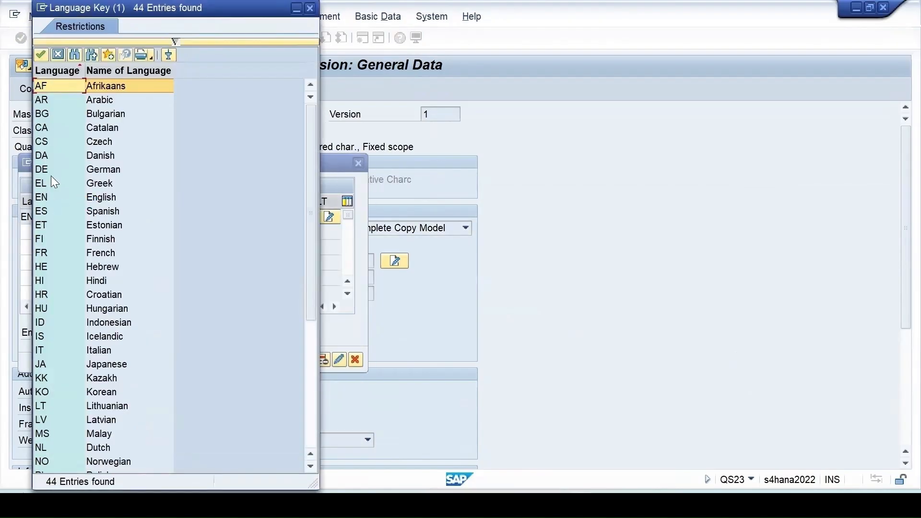
pyautogui.doubleClick(53, 169)
pyautogui.moveTo(148, 216); pyautogui.dragTo(30, 202)
pyautogui.hotkey('ctrl', 'c')
pyautogui.click(73, 223)
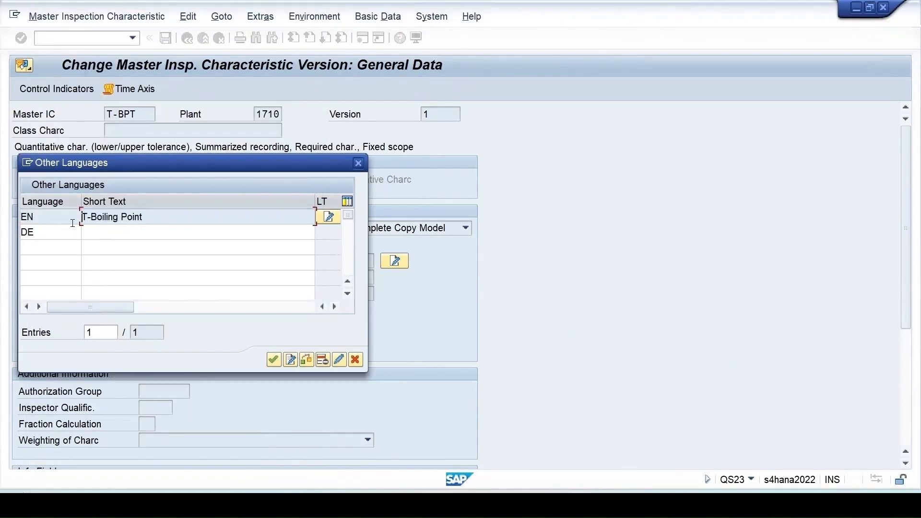
pyautogui.click(98, 231)
pyautogui.hotkey('ctrl', 'v')
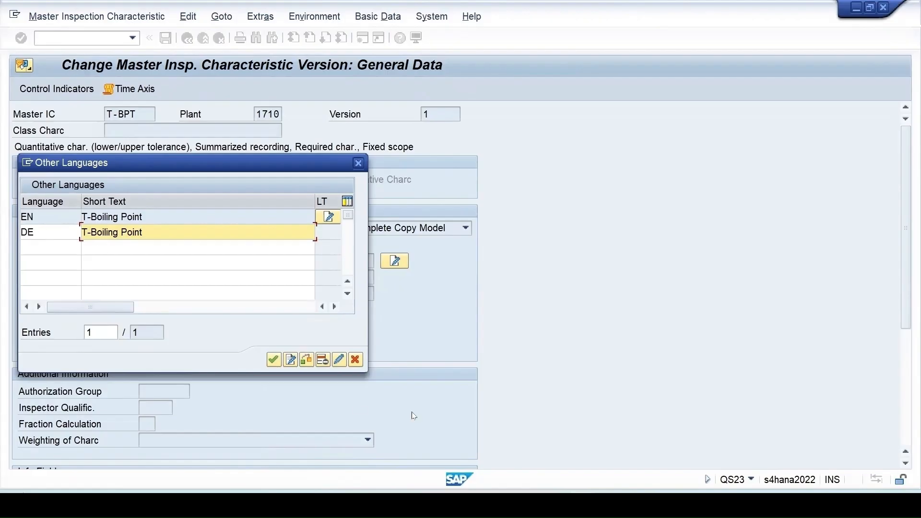
pyautogui.click(274, 360)
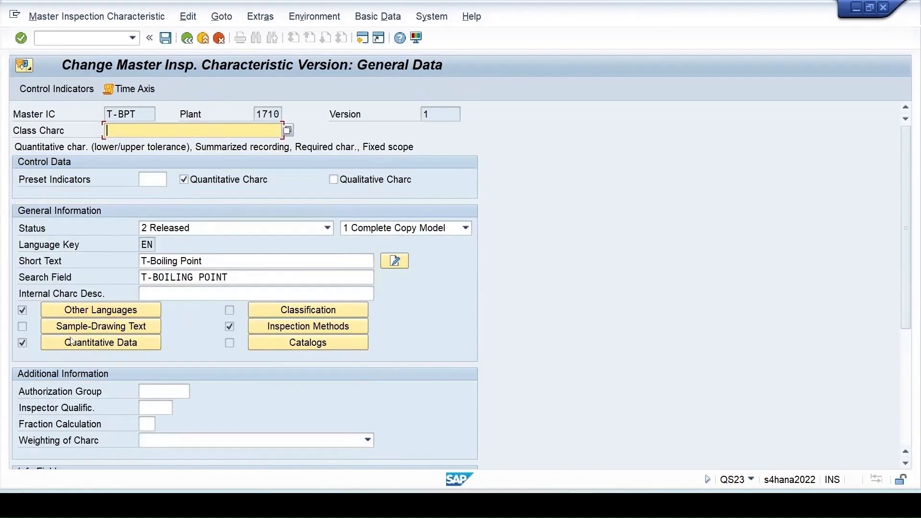
# Step: View T-BPT's assigned inspection catalogs without entering any, and check its version number in the general data
pyautogui.click(284, 344)
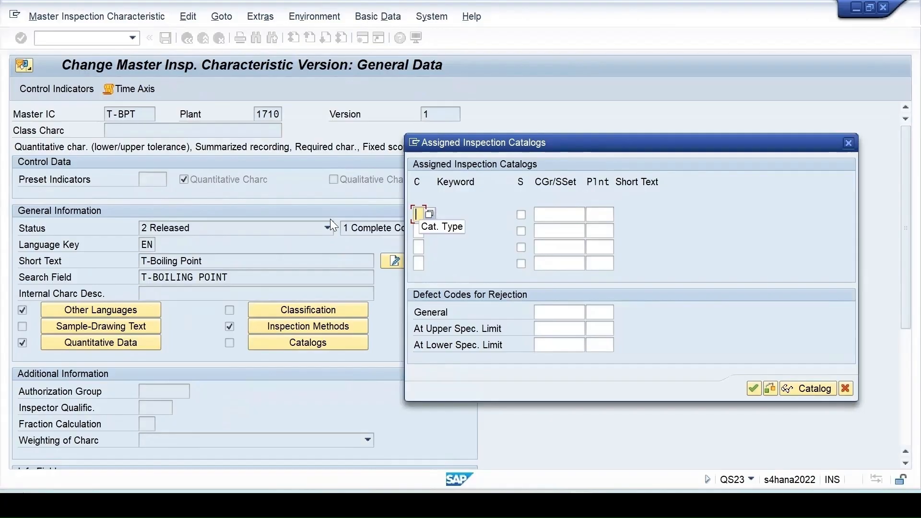
pyautogui.click(849, 142)
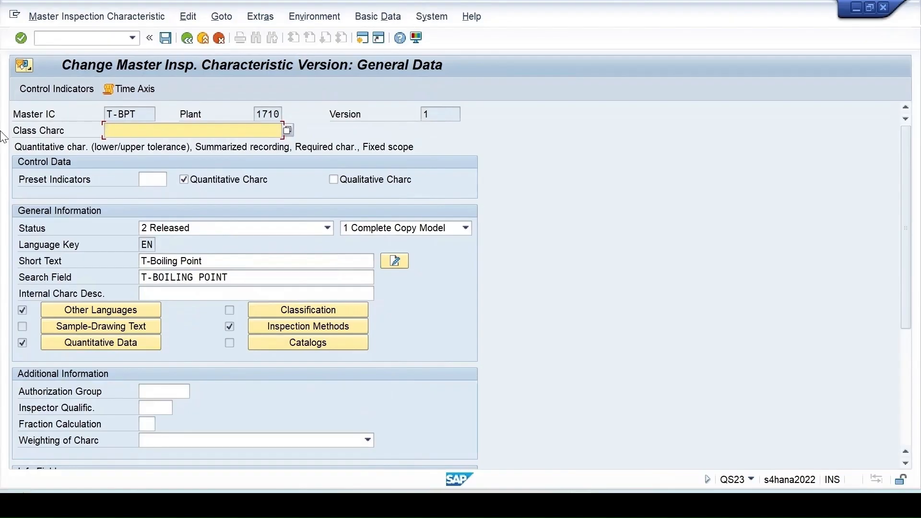
pyautogui.click(437, 116)
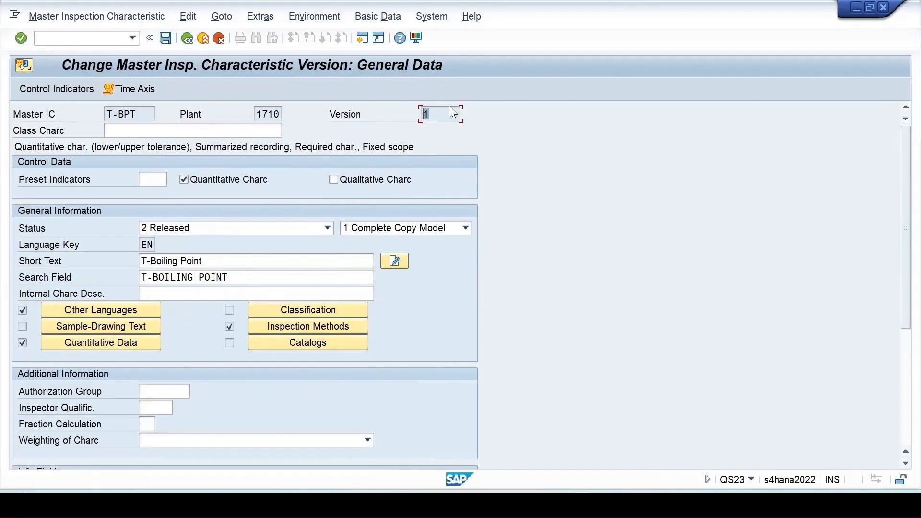
pyautogui.press('Return')
pyautogui.click(245, 129)
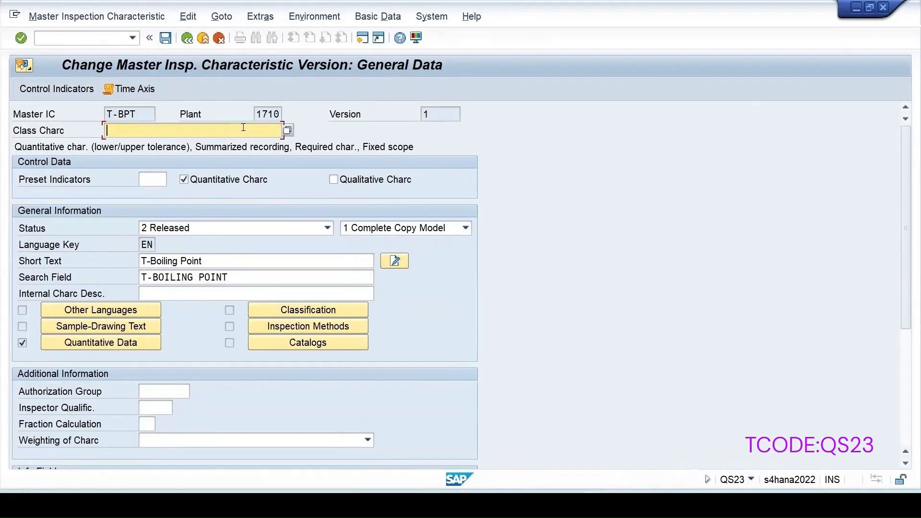
# Step: Examine T-BPT's additional information and valid-from date in the administrative data, and return to the initial screen
pyautogui.scroll(-5, 250, 222)
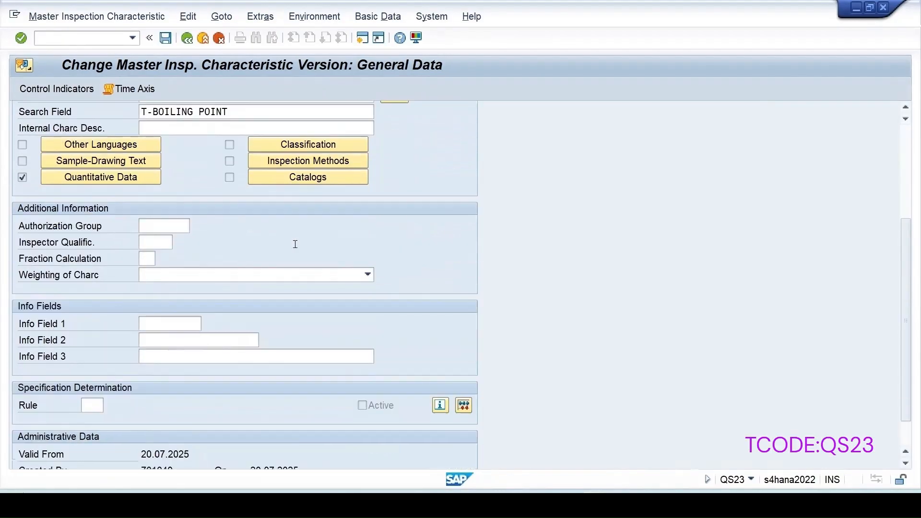
pyautogui.click(140, 417)
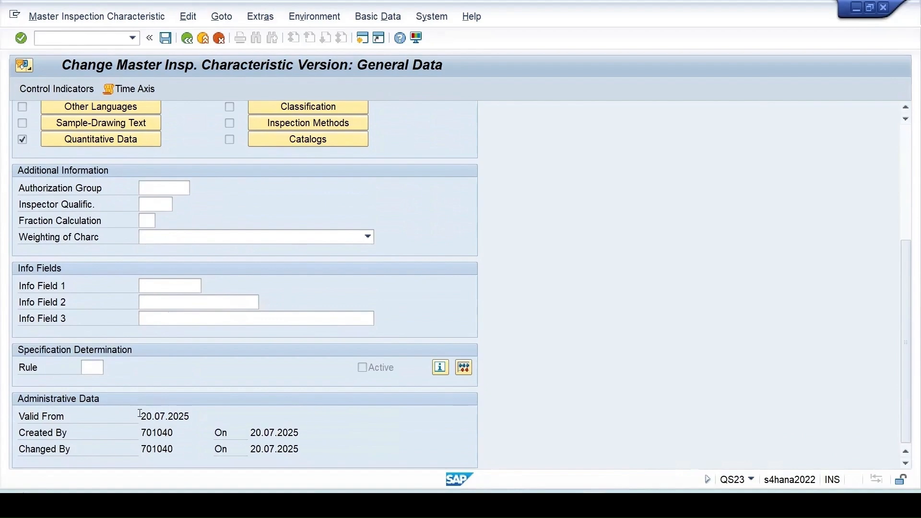
pyautogui.hotkey('shift', 'End')
pyautogui.scroll(1, 232, 417)
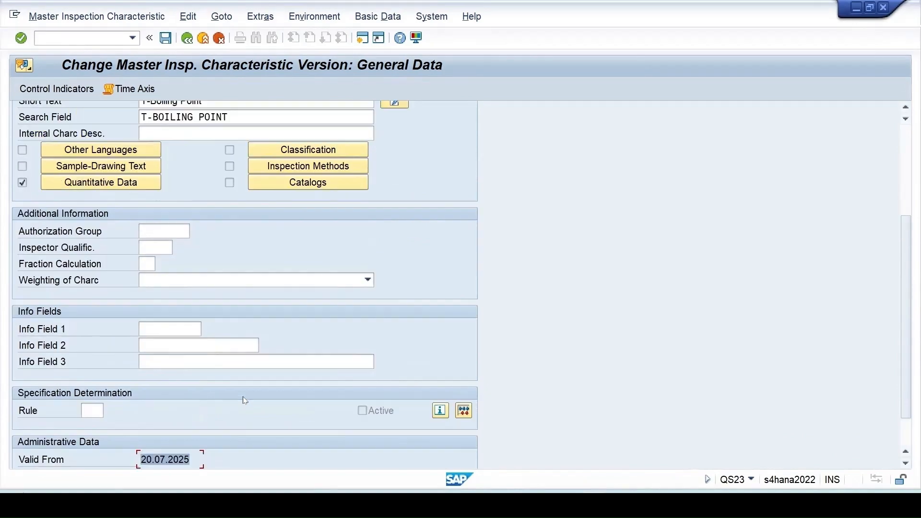
pyautogui.scroll(4, 908, 270)
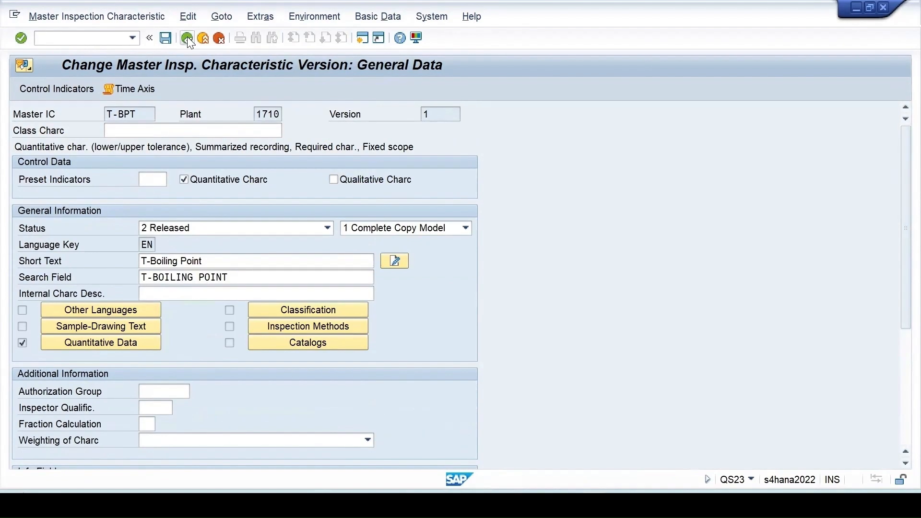
pyautogui.hotkey('ctrl', 's')
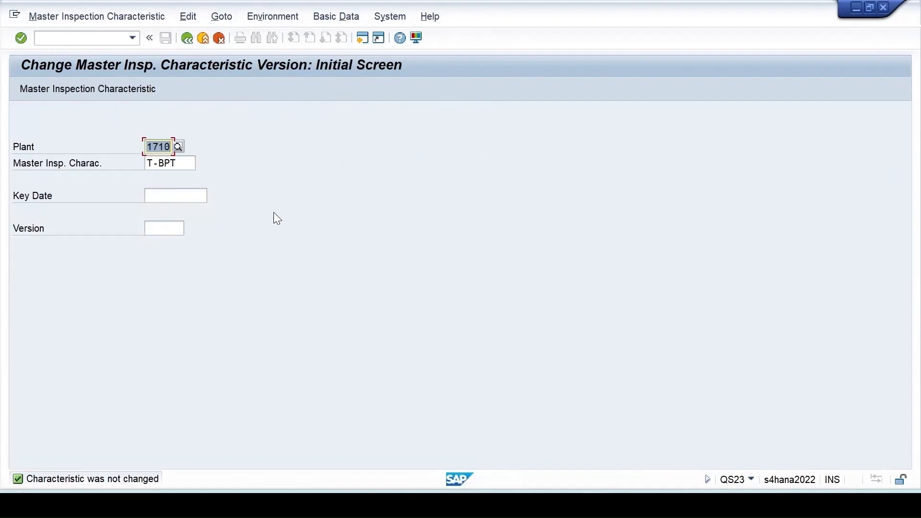
# Step: Start transaction QS22 in a new session for creating a master inspection characteristic version
pyautogui.click(51, 45)
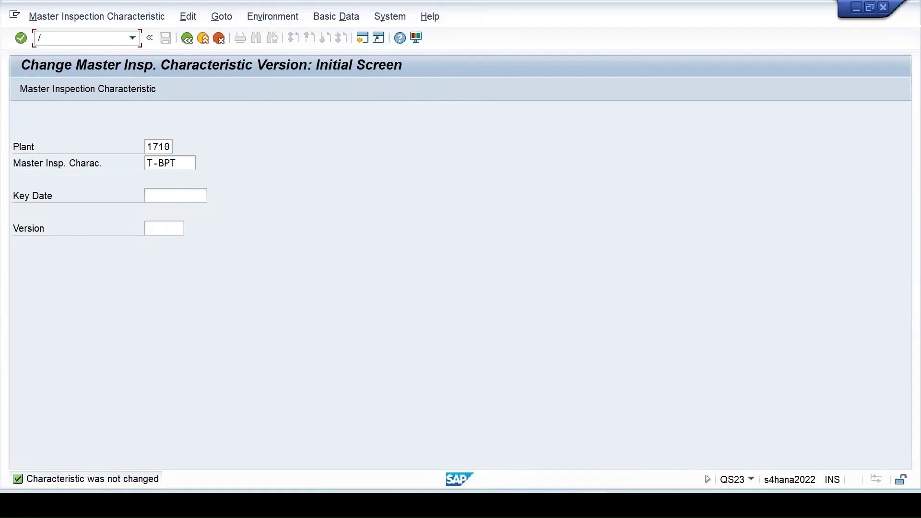
pyautogui.write('/nqs22')
pyautogui.press('Return')
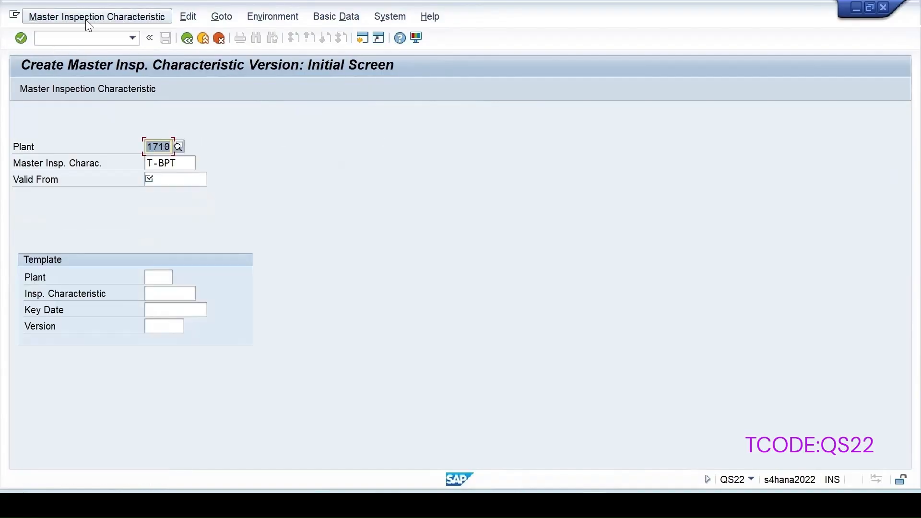
pyautogui.click(69, 17)
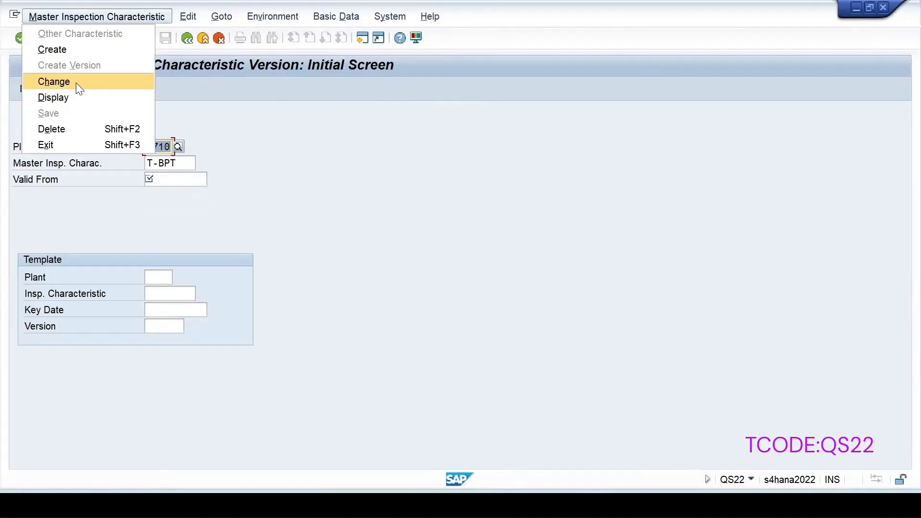
pyautogui.click(379, 146)
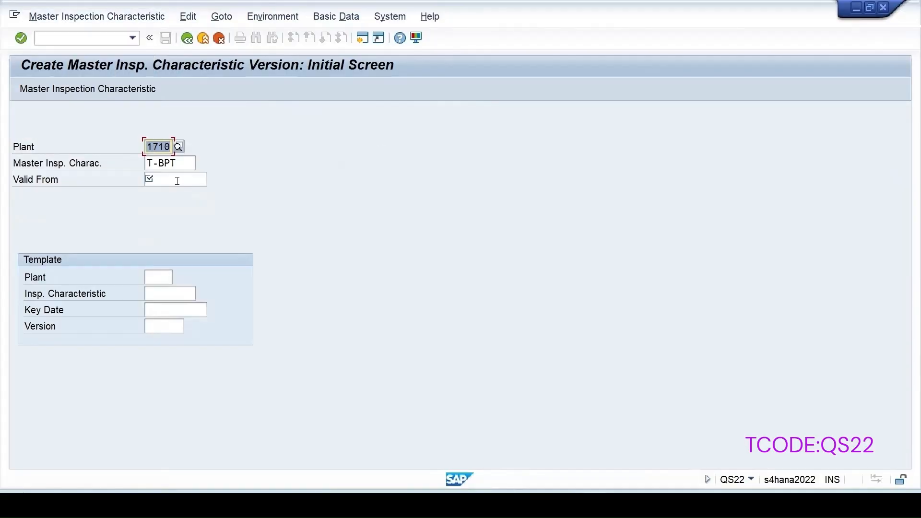
# Step: Try to create a version of T-BPT in plant 1710 with the valid-from date 20.07.2025
pyautogui.press('Return')
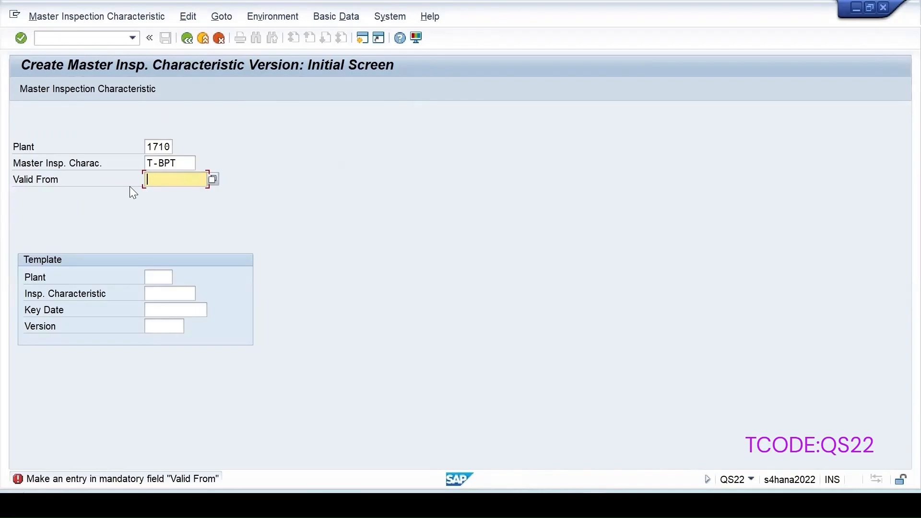
pyautogui.click(211, 178)
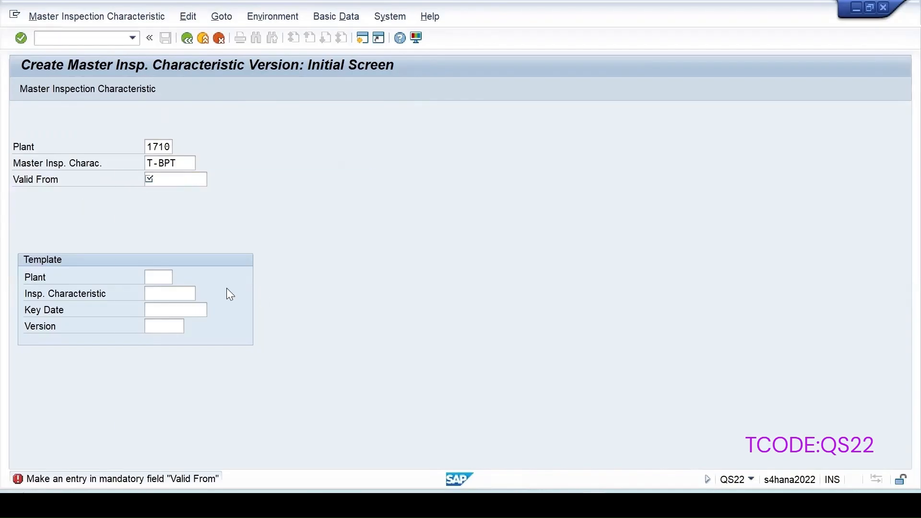
pyautogui.press('Return')
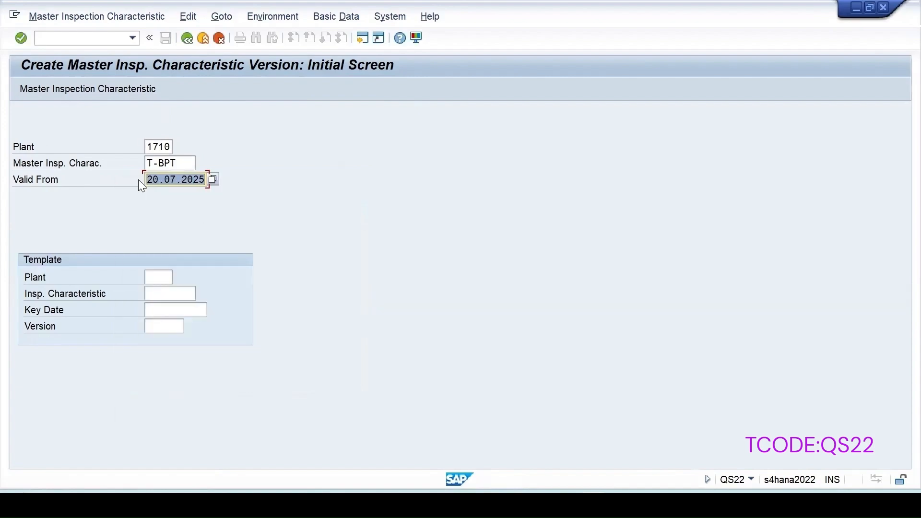
pyautogui.press('Return')
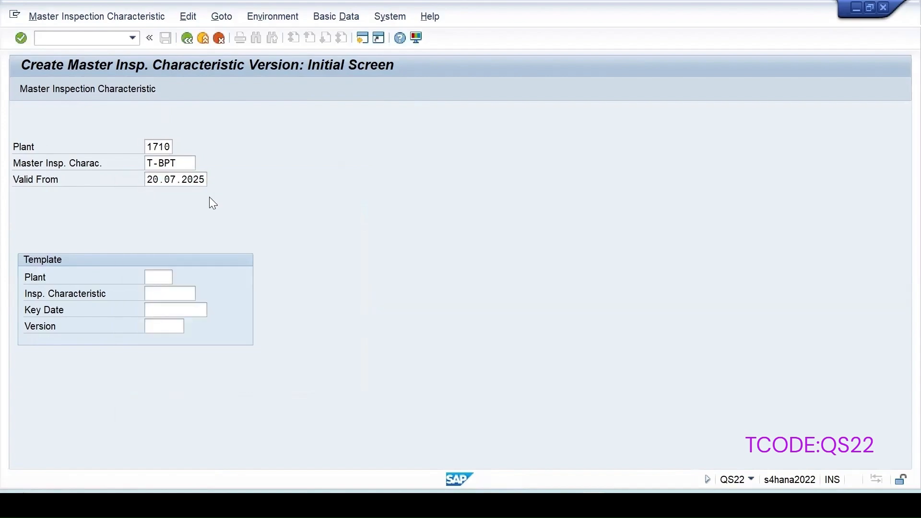
# Step: Read the detailed explanation of the error message about T-BPT's valid-from date and key date
pyautogui.click(473, 370)
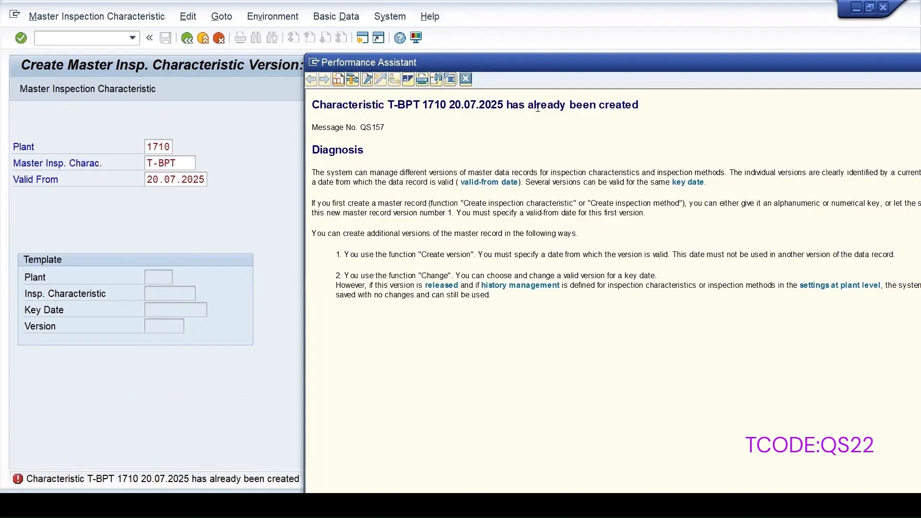
pyautogui.doubleClick(506, 106)
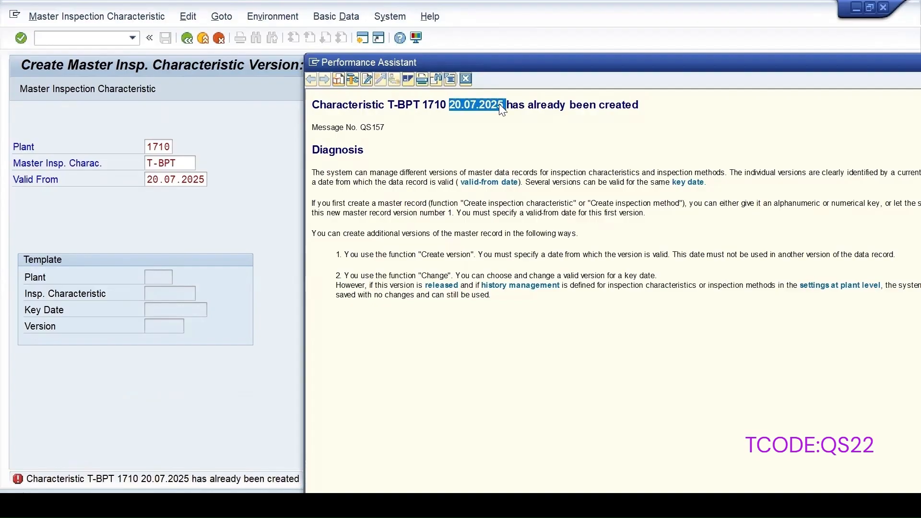
pyautogui.moveTo(499, 104); pyautogui.dragTo(497, 105)
pyautogui.moveTo(651, 183); pyautogui.dragTo(718, 185)
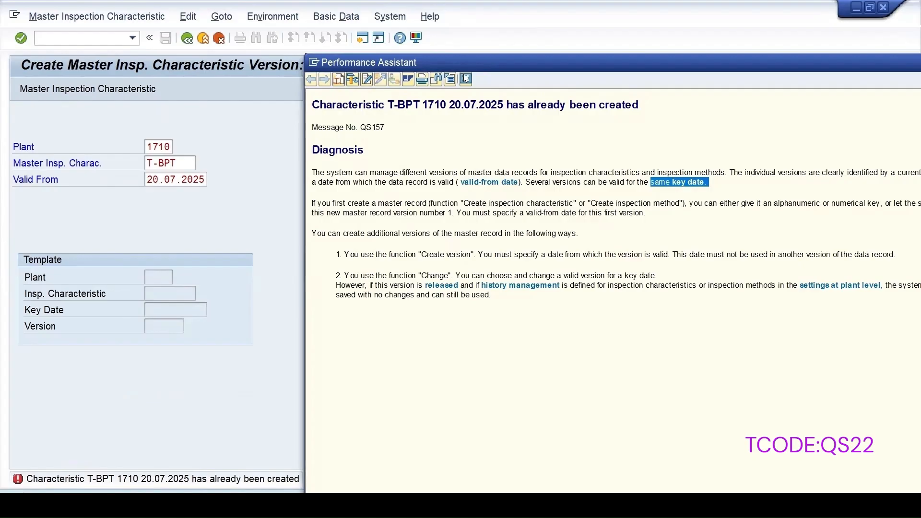
# Step: Set the valid-from date of the T-BPT version to 21.07.2025 and open its general data
pyautogui.click(165, 179)
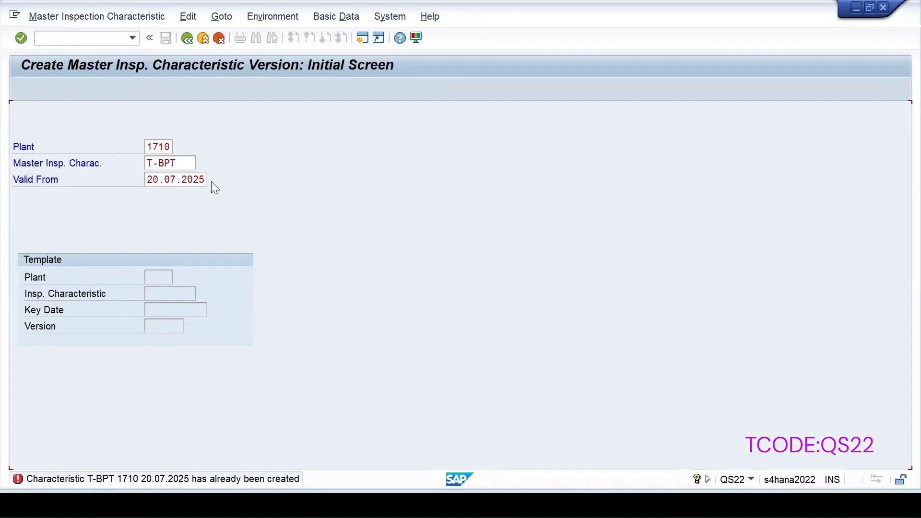
pyautogui.press('F4')
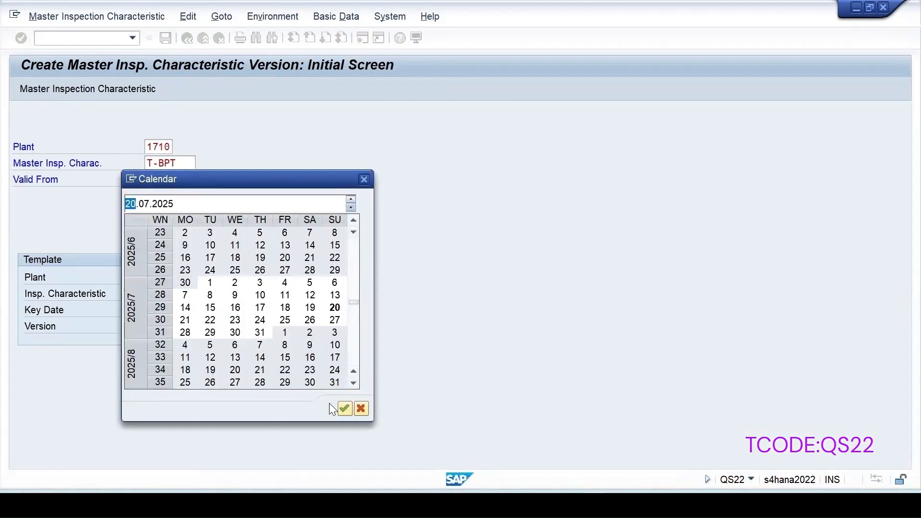
pyautogui.write('21')
pyautogui.press('Return')
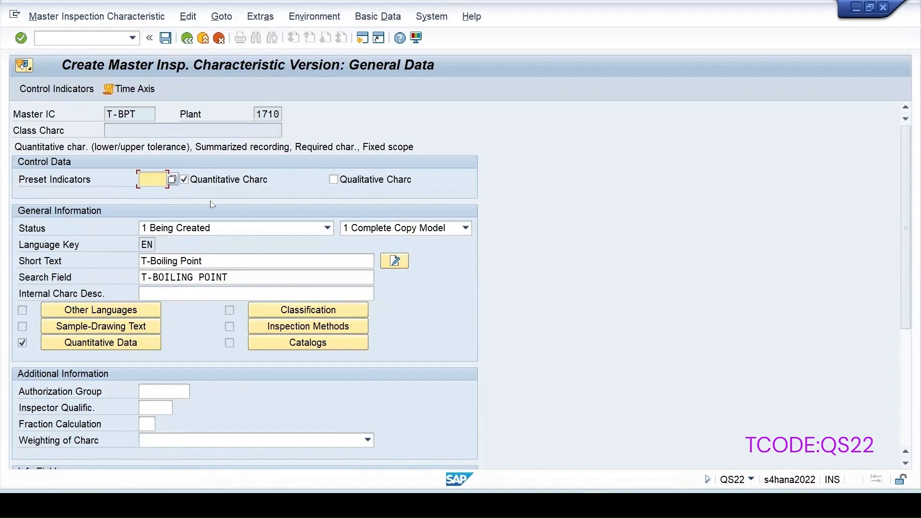
# Step: Set the T-BPT version's status to Released and add "new version" to the end of its text
pyautogui.click(204, 232)
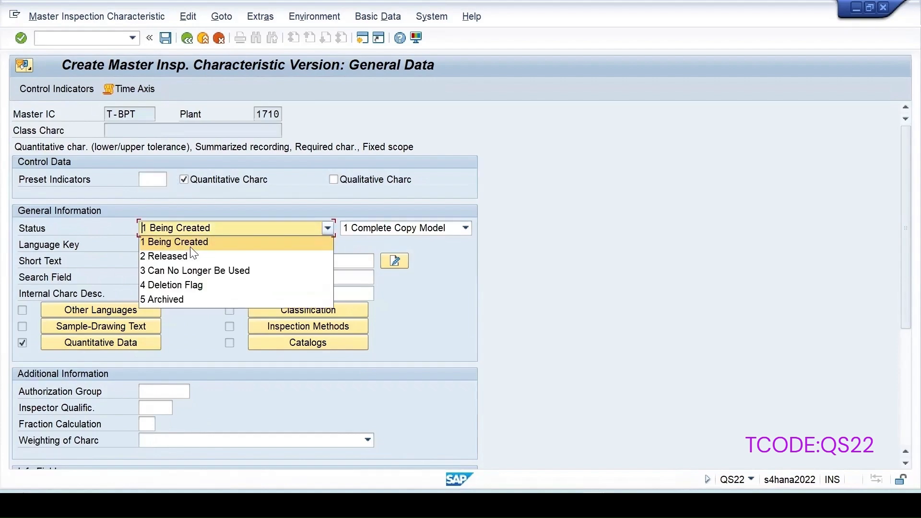
pyautogui.press('Return')
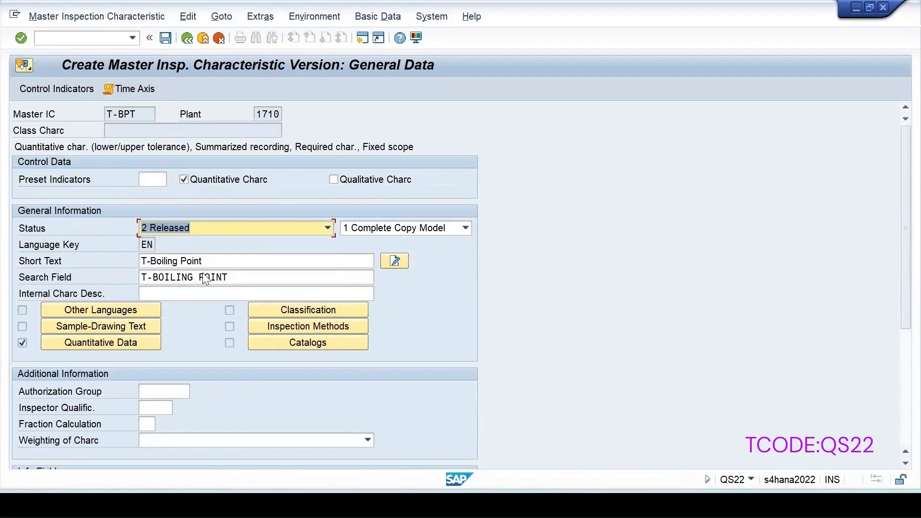
pyautogui.click(402, 260)
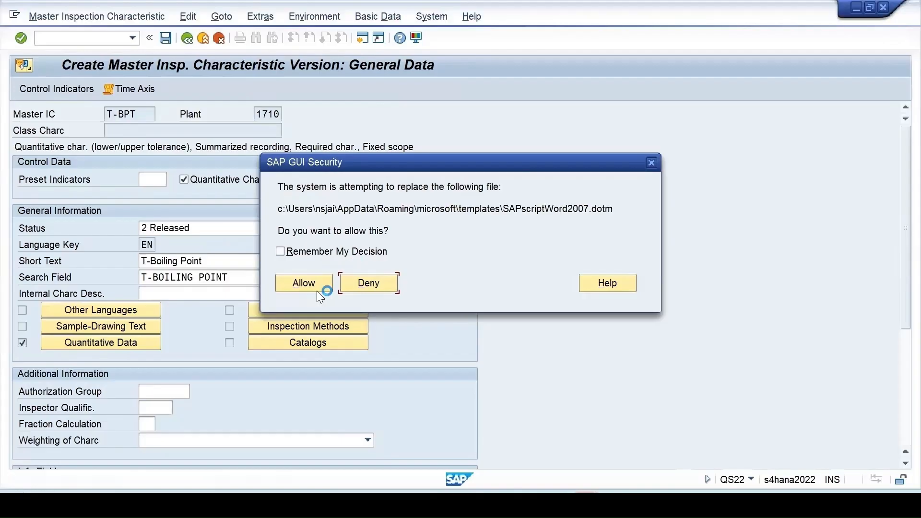
pyautogui.click(317, 284)
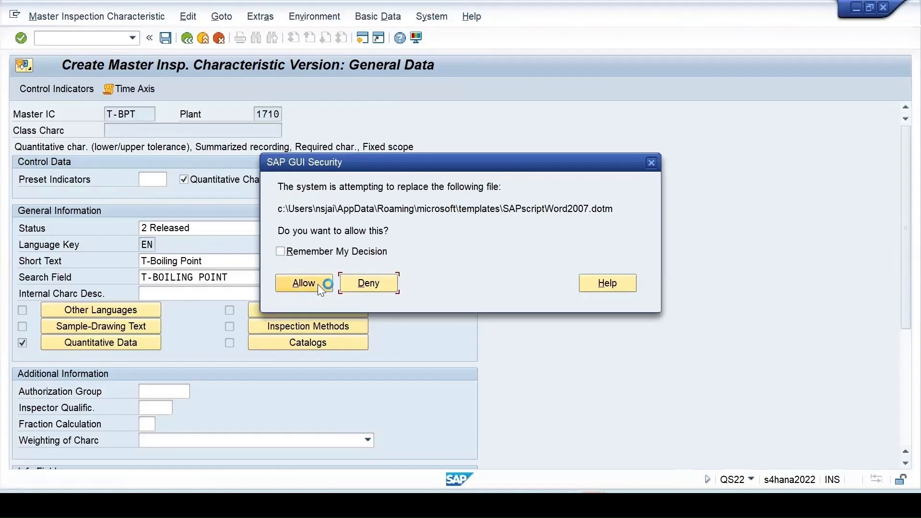
pyautogui.write('new ')
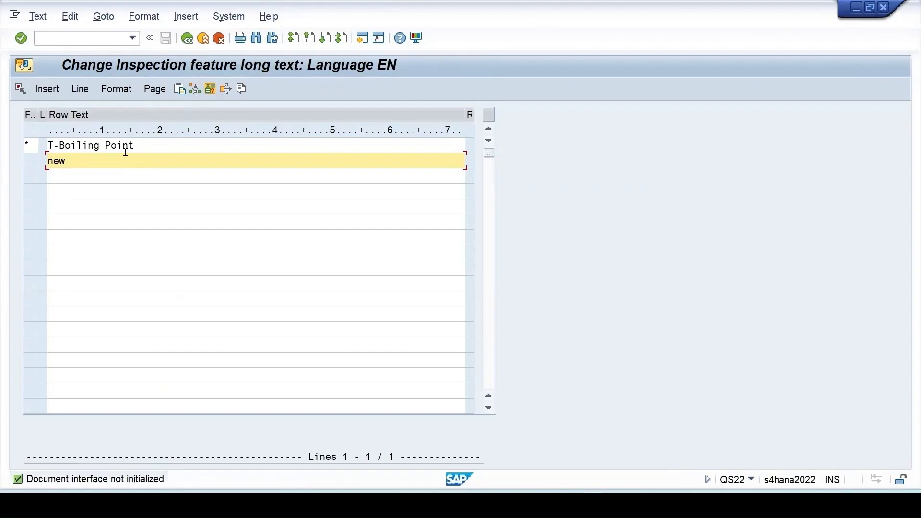
pyautogui.write('version')
pyautogui.click(187, 40)
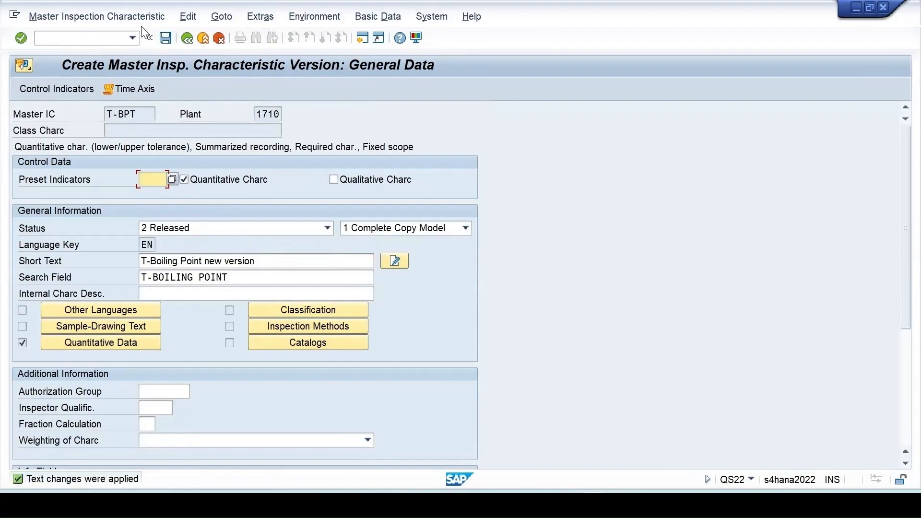
# Step: Save the T-BPT version with 1 decimal place in its quantitative data and close the message details
pyautogui.click(165, 39)
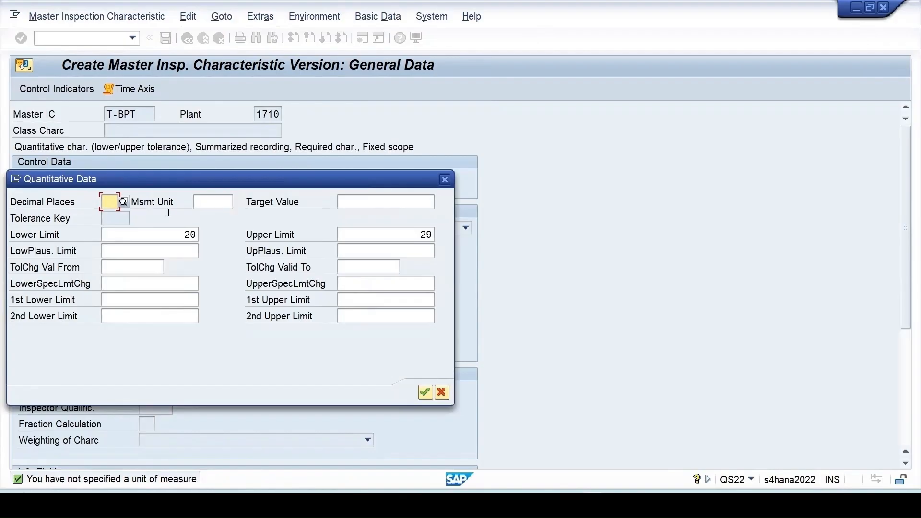
pyautogui.write('1')
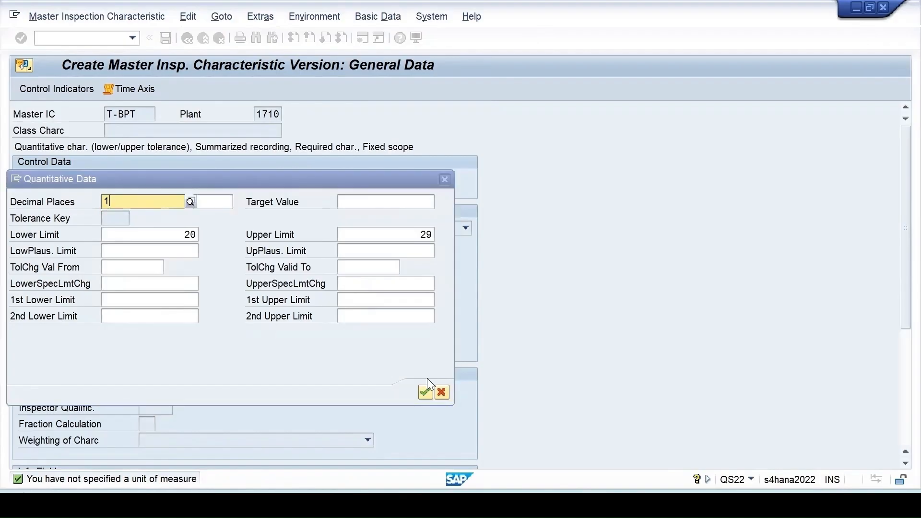
pyautogui.click(424, 392)
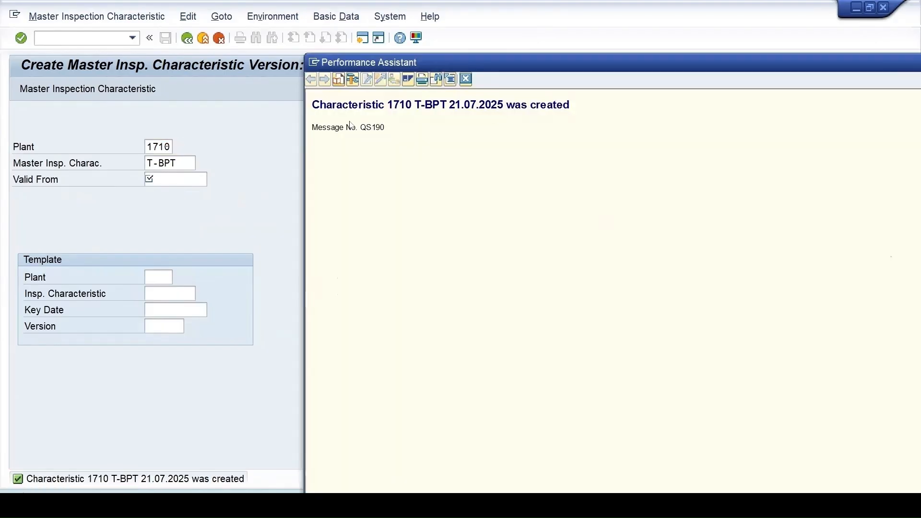
pyautogui.click(453, 80)
# Step: Start transaction QS23 and open version 2 of T-BPT in plant 1710
pyautogui.write('/n')
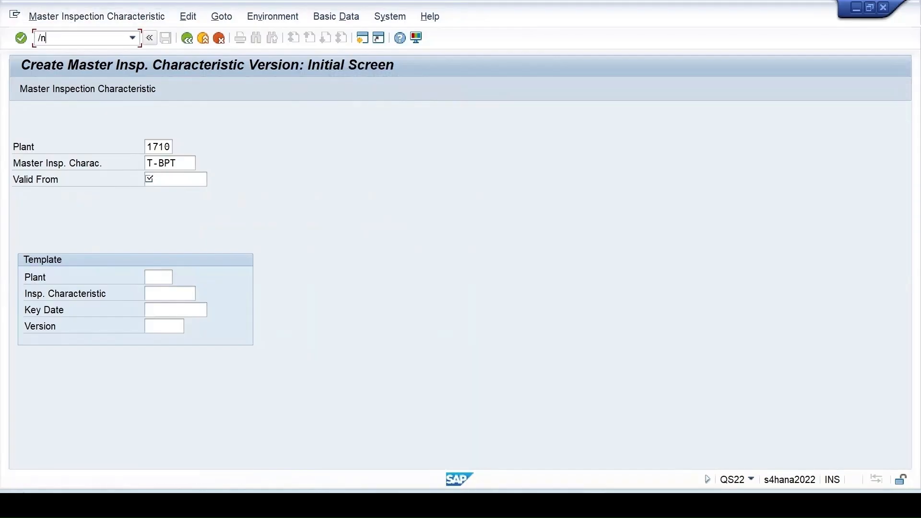
pyautogui.write('qs23')
pyautogui.press('Return')
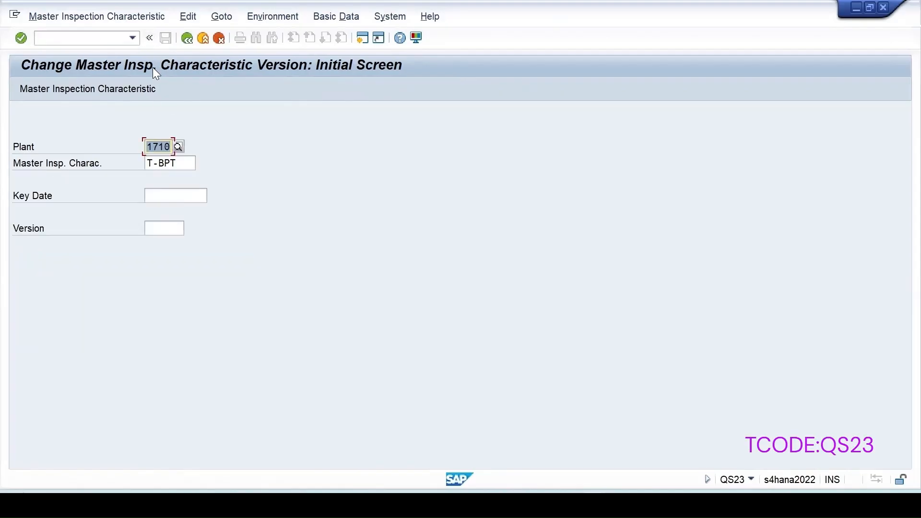
pyautogui.press('Return')
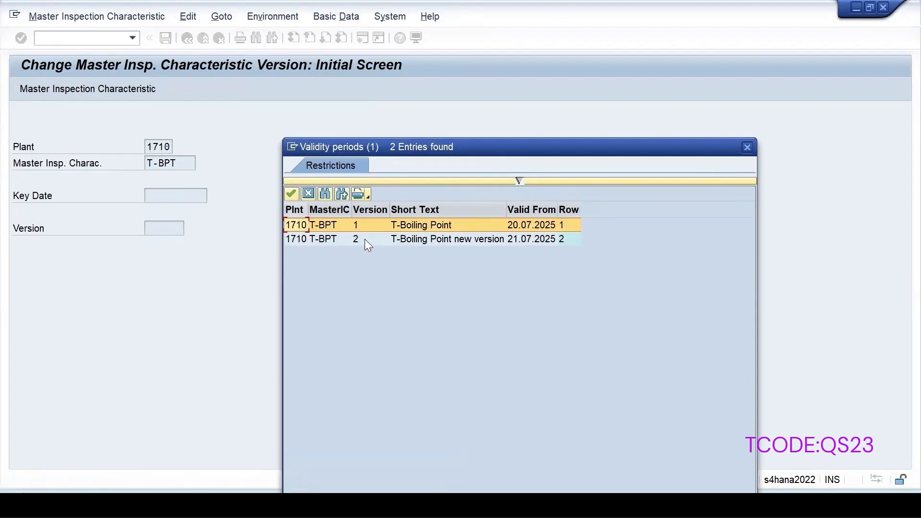
pyautogui.doubleClick(395, 239)
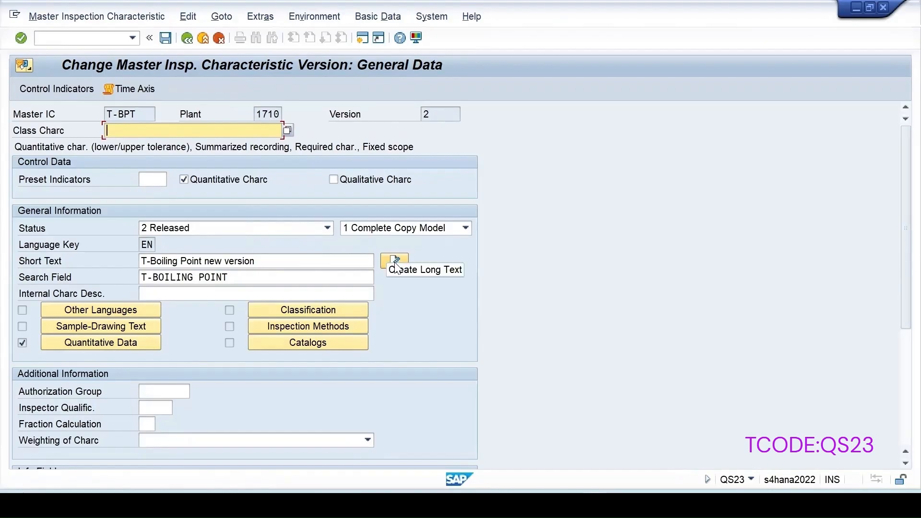
# Step: View the long text of T-BPT version 2 and return to the initial screen without changes
pyautogui.click(394, 261)
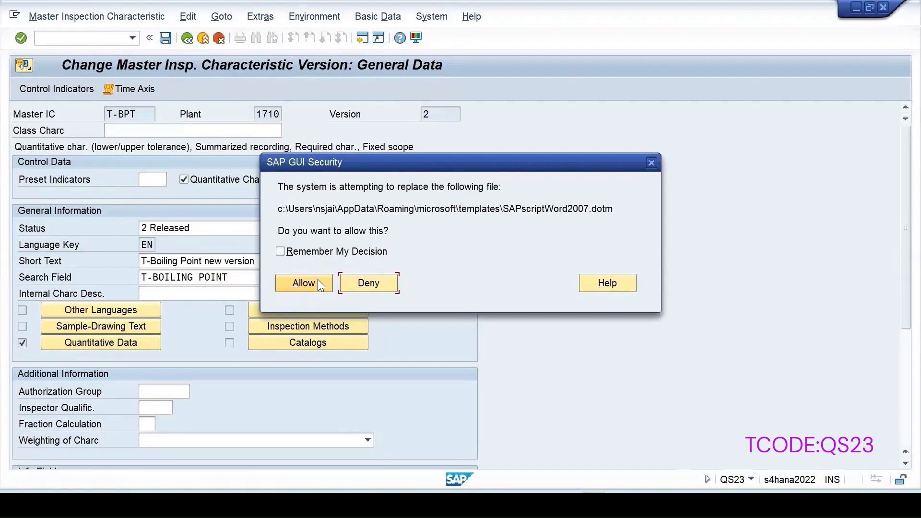
pyautogui.click(317, 281)
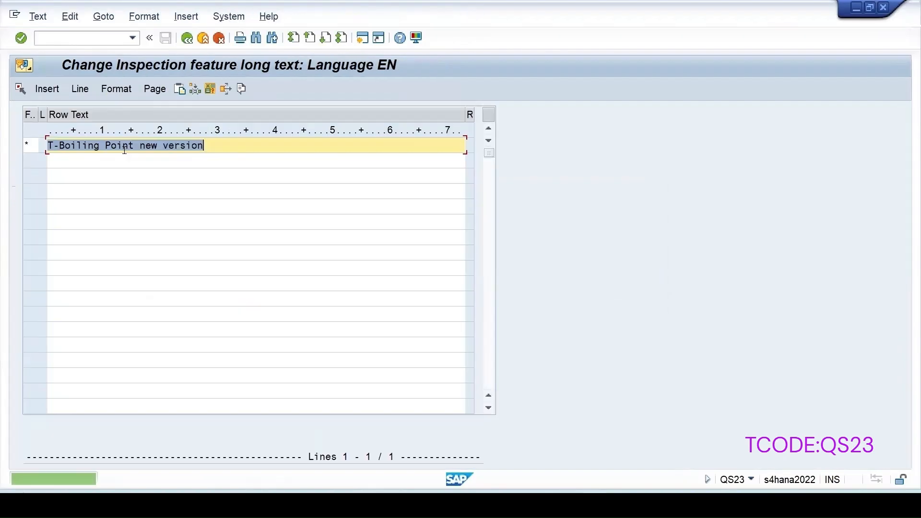
pyautogui.click(187, 37)
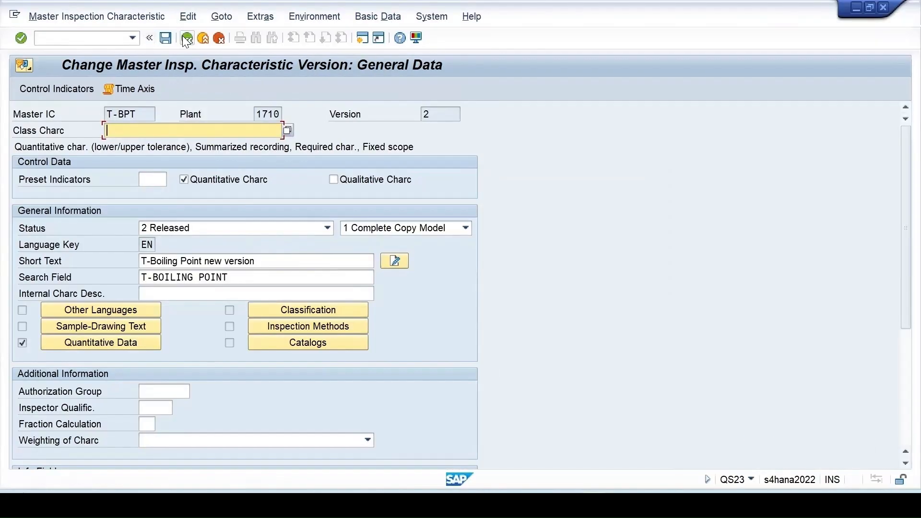
pyautogui.click(186, 38)
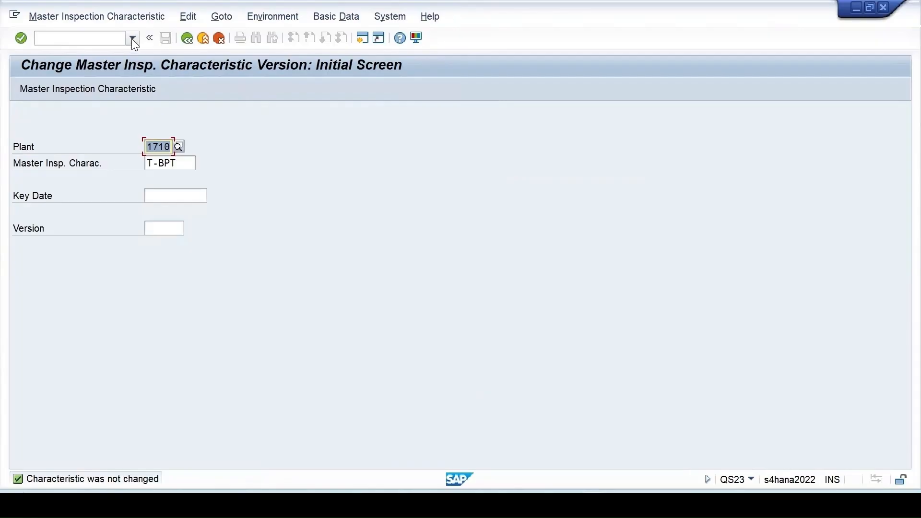
# Step: Open version 1 of T-BPT and examine its general, administrative and quantitative data
pyautogui.click(153, 89)
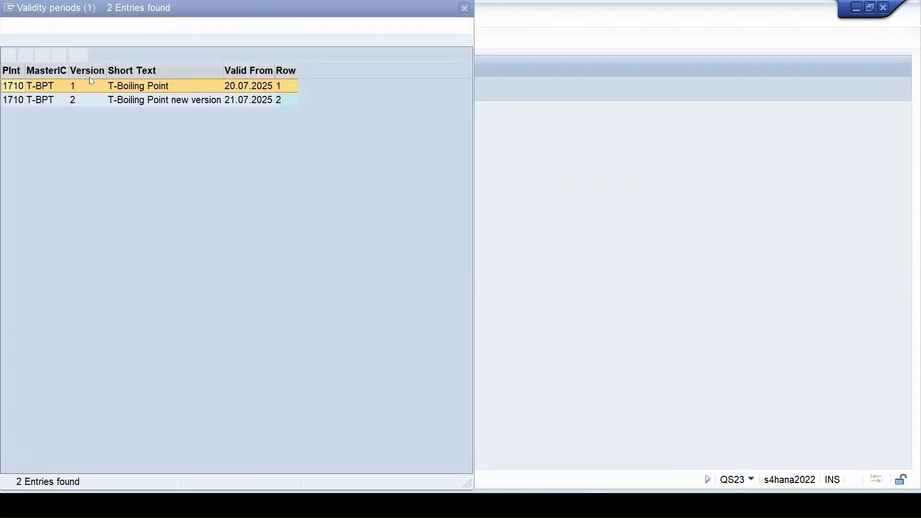
pyautogui.doubleClick(45, 84)
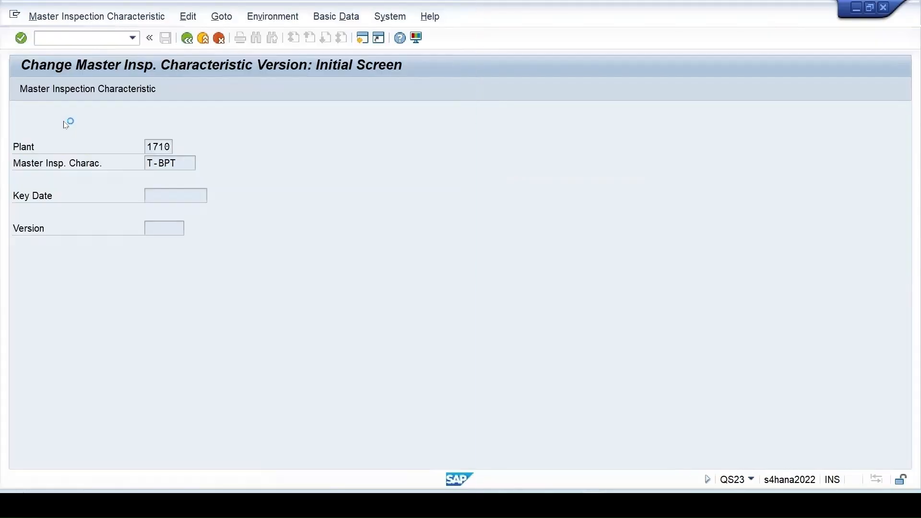
pyautogui.scroll(-3, 238, 331)
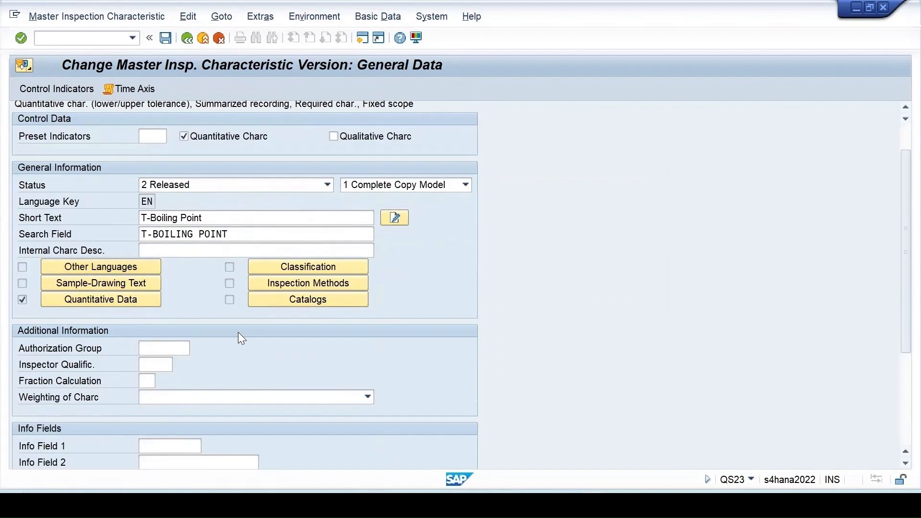
pyautogui.scroll(-3, 239, 334)
pyautogui.scroll(-3, 104, 470)
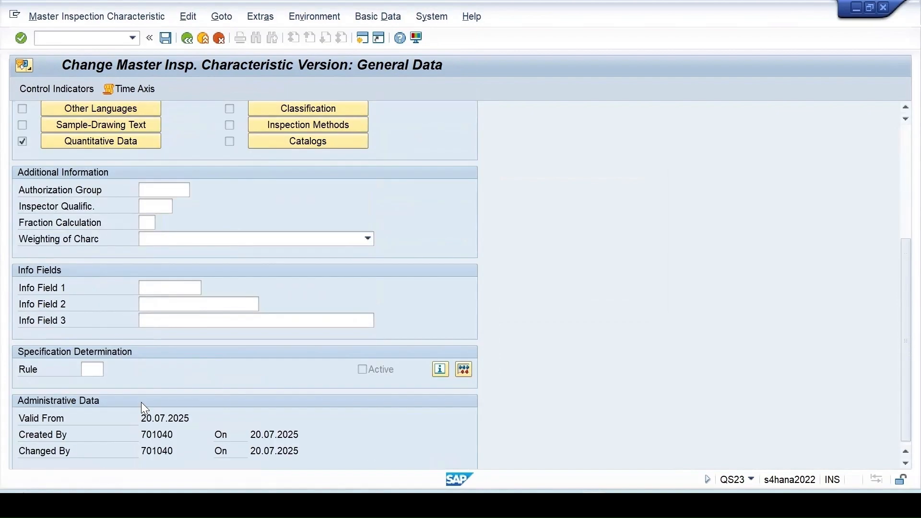
pyautogui.scroll(6, 196, 368)
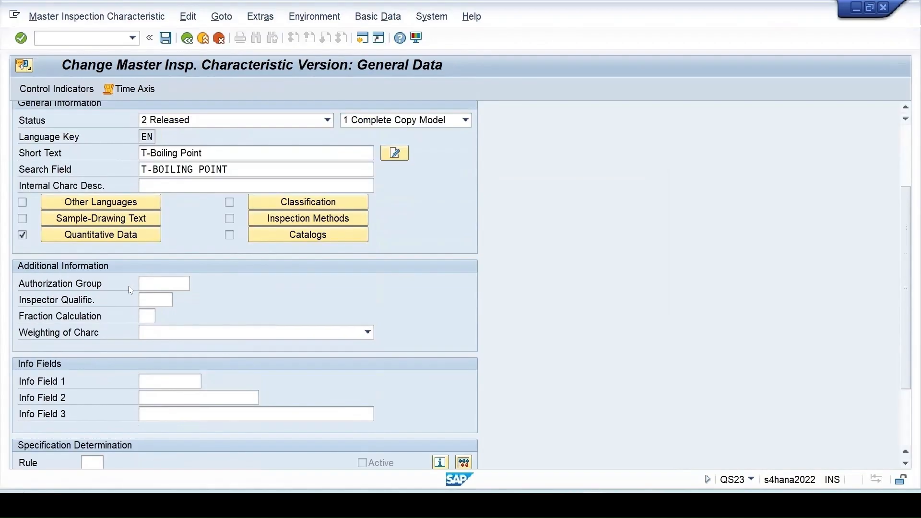
pyautogui.click(107, 234)
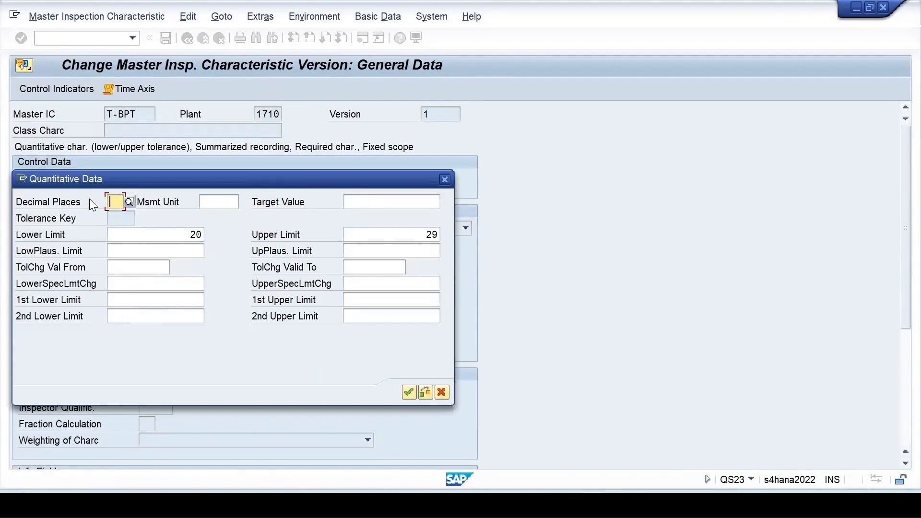
pyautogui.click(445, 179)
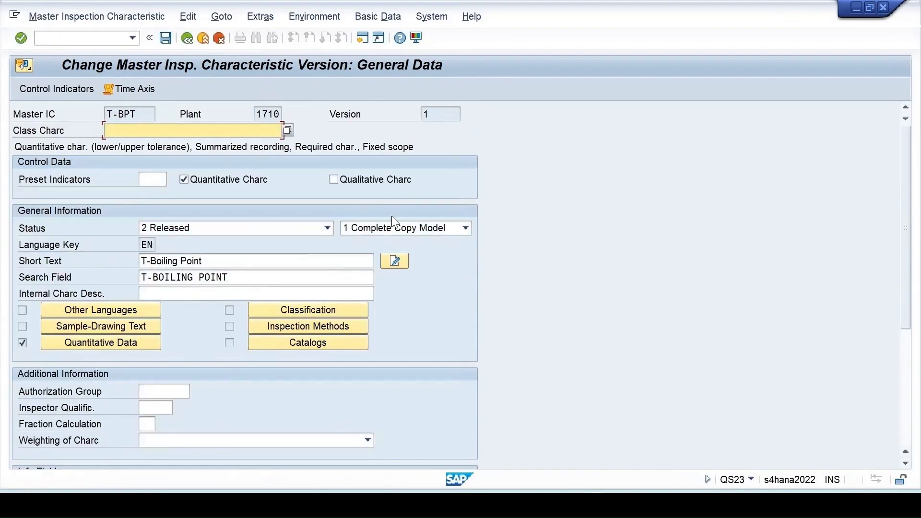
# Step: View the long text of T-BPT version 1 and return to the initial screen without changes
pyautogui.click(393, 261)
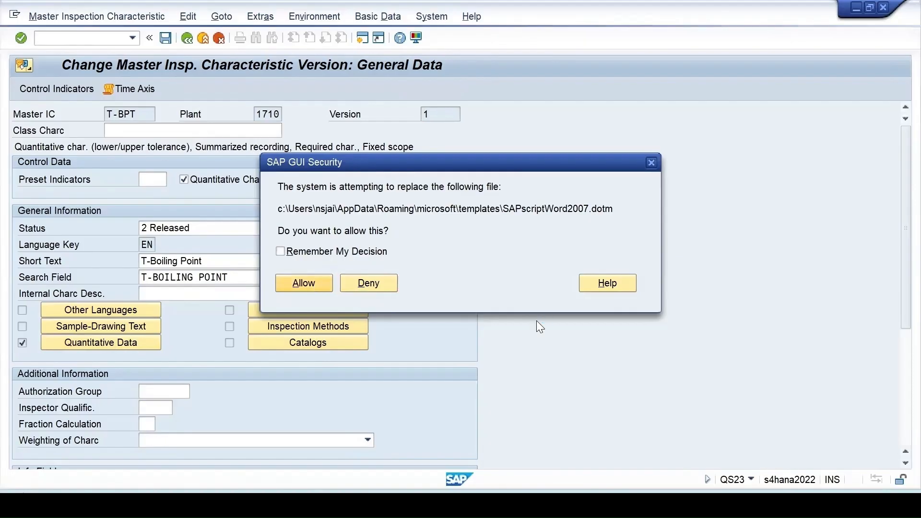
pyautogui.press('Return')
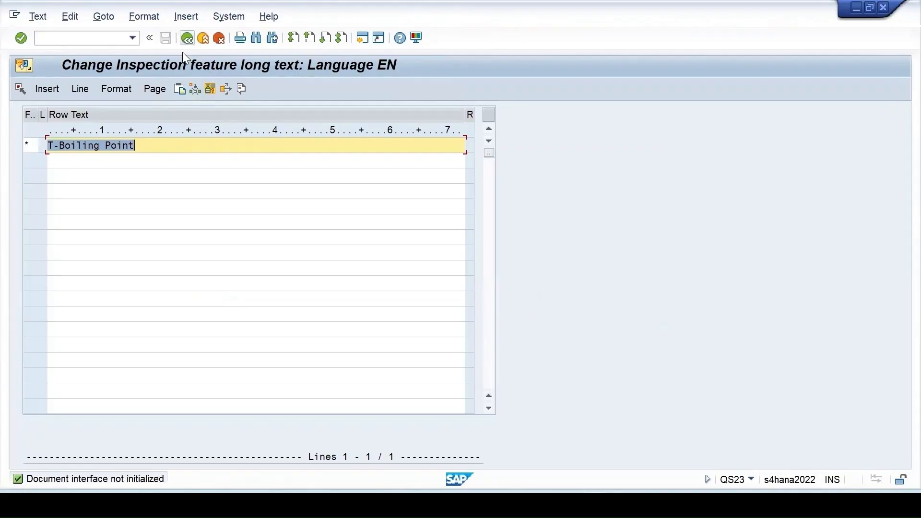
pyautogui.click(187, 40)
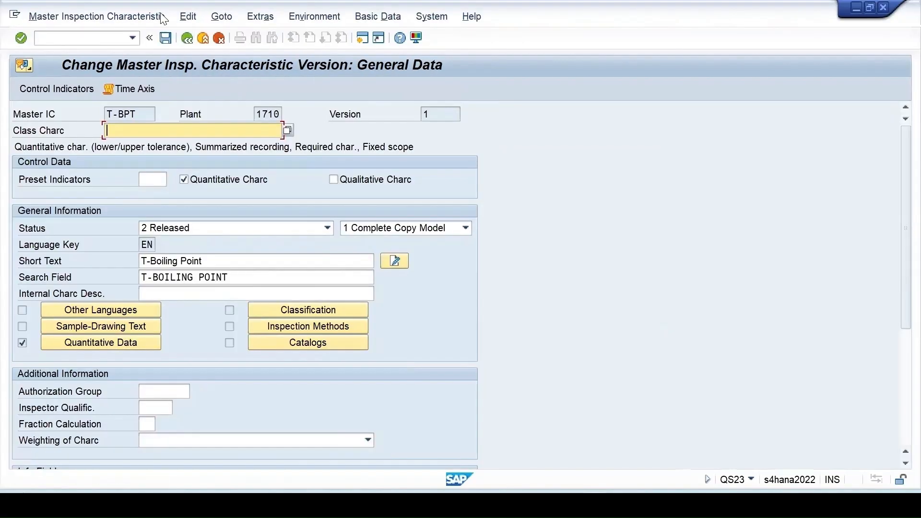
pyautogui.click(187, 39)
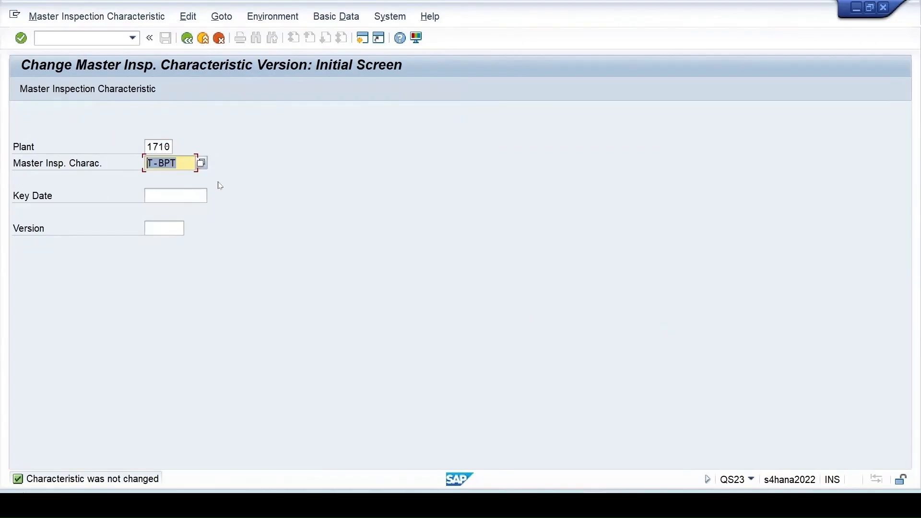
# Step: Open version 1 of characteristic LENGTH in plant B100 with key date 22.01.2025 and view its copy model options
pyautogui.press('Tab')
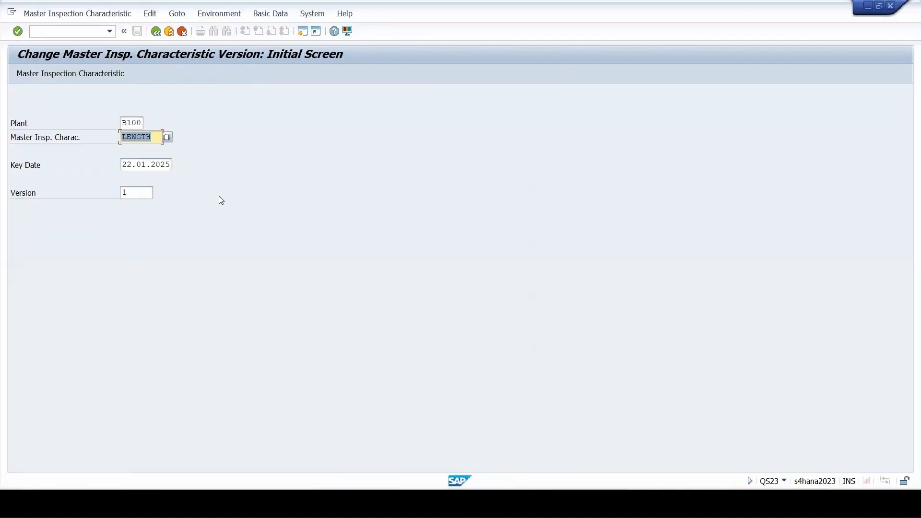
pyautogui.press('Return')
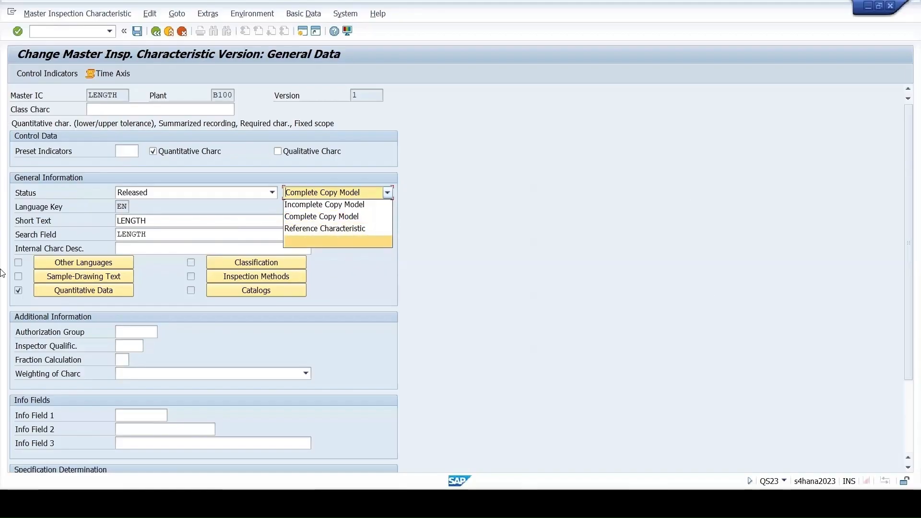
pyautogui.click(79, 294)
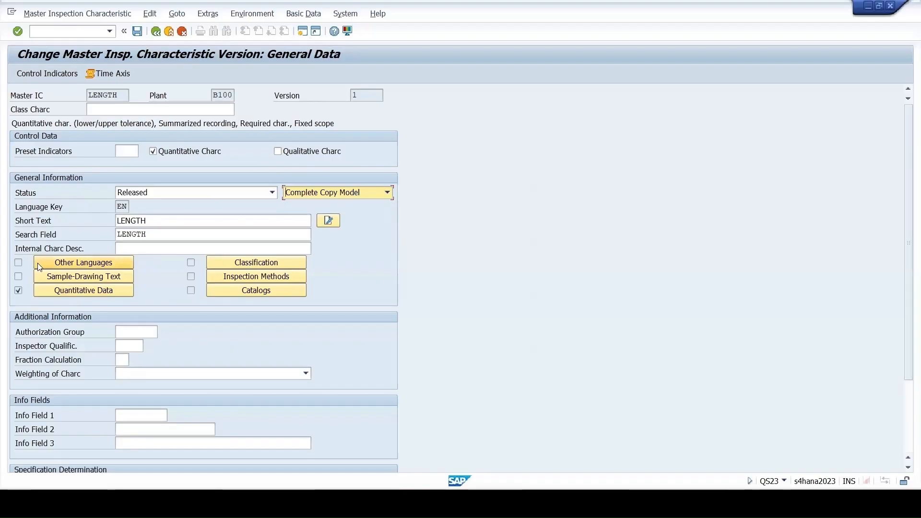
# Step: Set the LENGTH characteristic to Incomplete Copy Model and review the other available copy model options
pyautogui.click(329, 193)
pyautogui.click(297, 205)
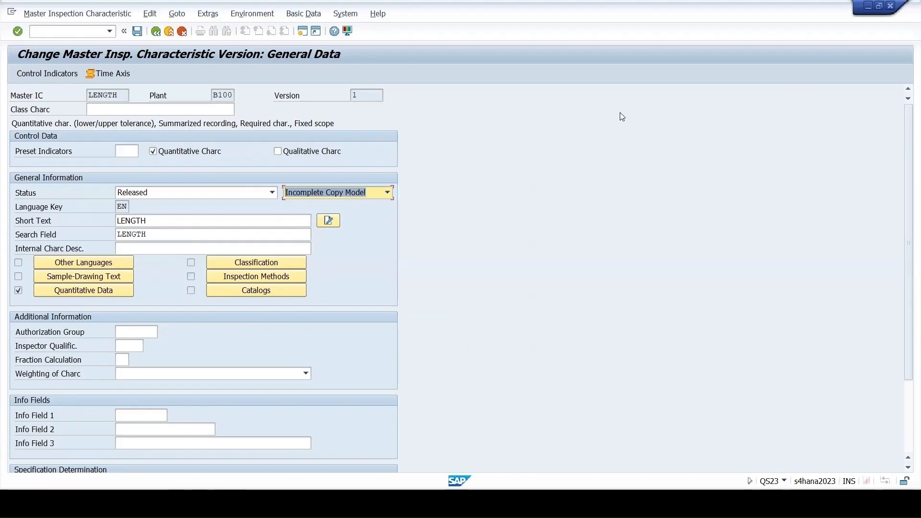
pyautogui.click(387, 192)
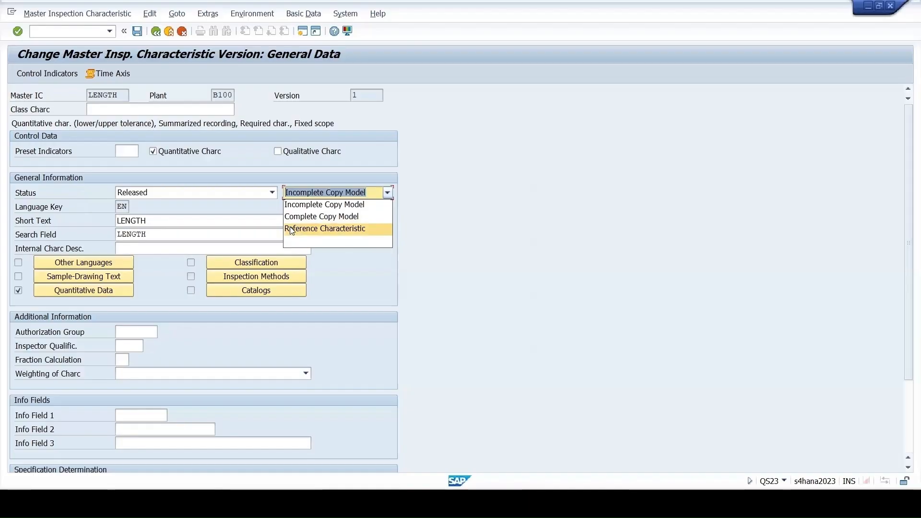
pyautogui.click(324, 196)
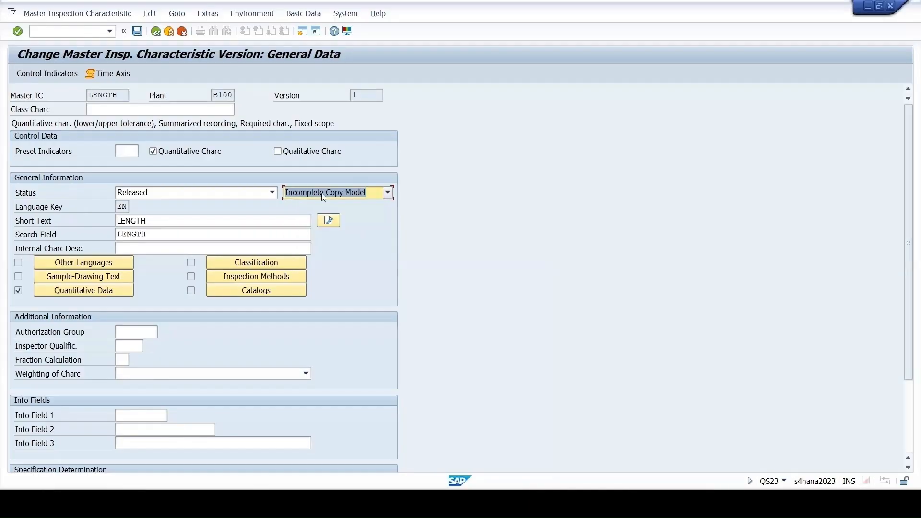
pyautogui.click(323, 195)
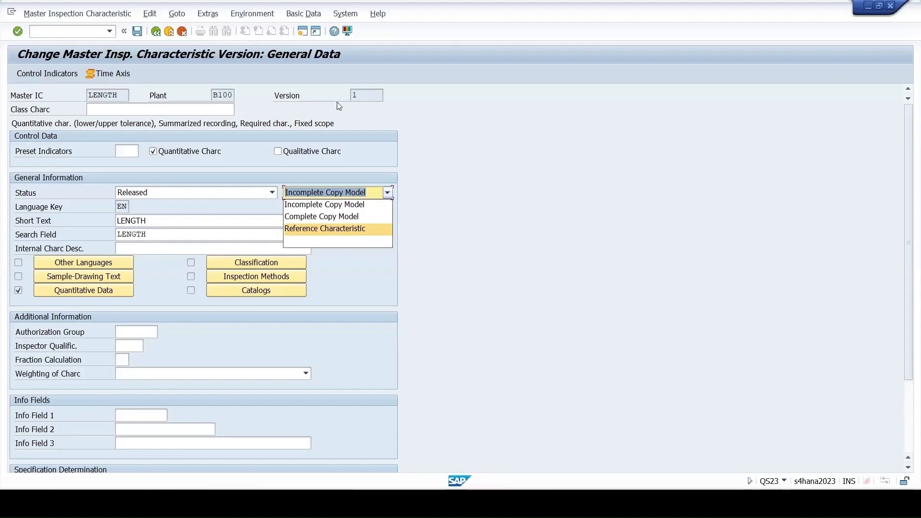
# Step: Examine the quantitative data of the LENGTH characteristic without changing it, and review the available copy model options again
pyautogui.press('Down')
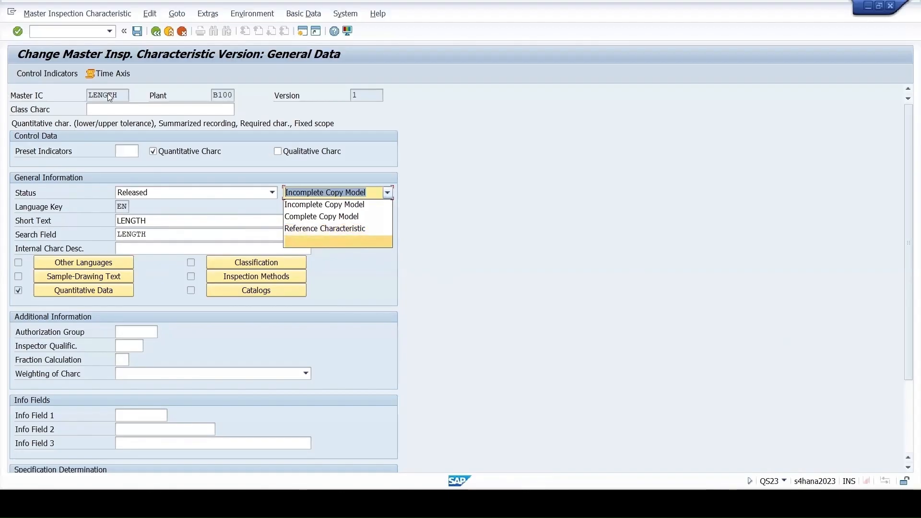
pyautogui.click(83, 292)
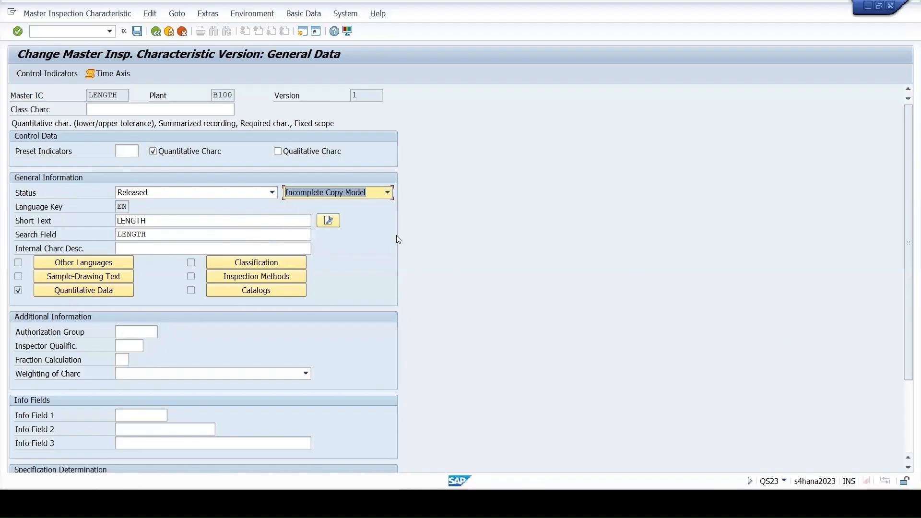
pyautogui.click(48, 291)
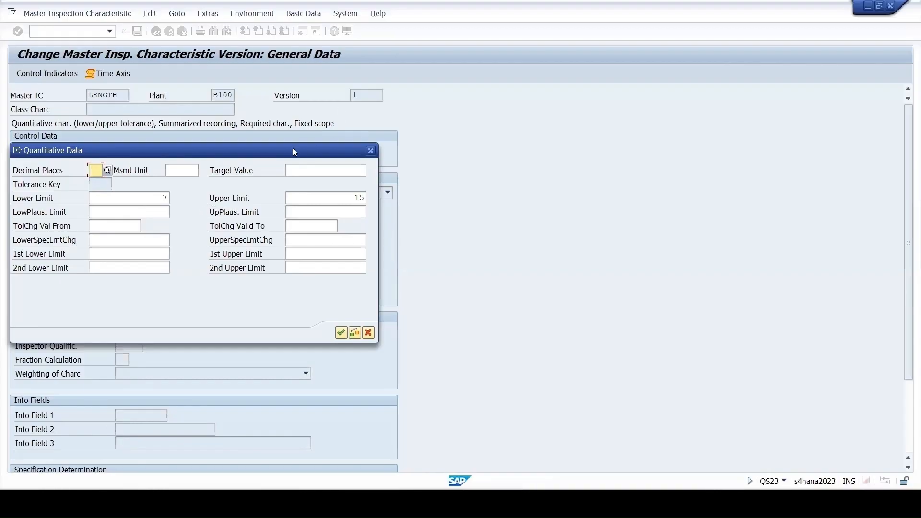
pyautogui.moveTo(294, 151); pyautogui.dragTo(523, 149)
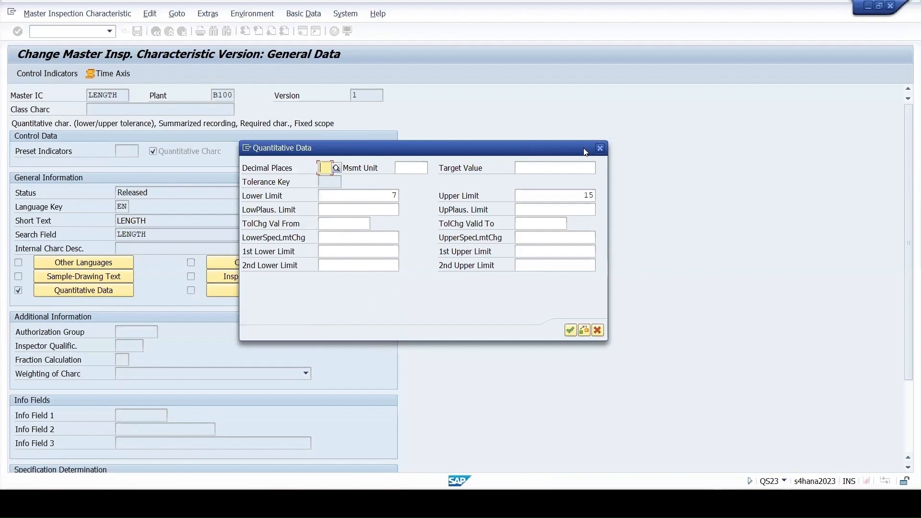
pyautogui.click(600, 148)
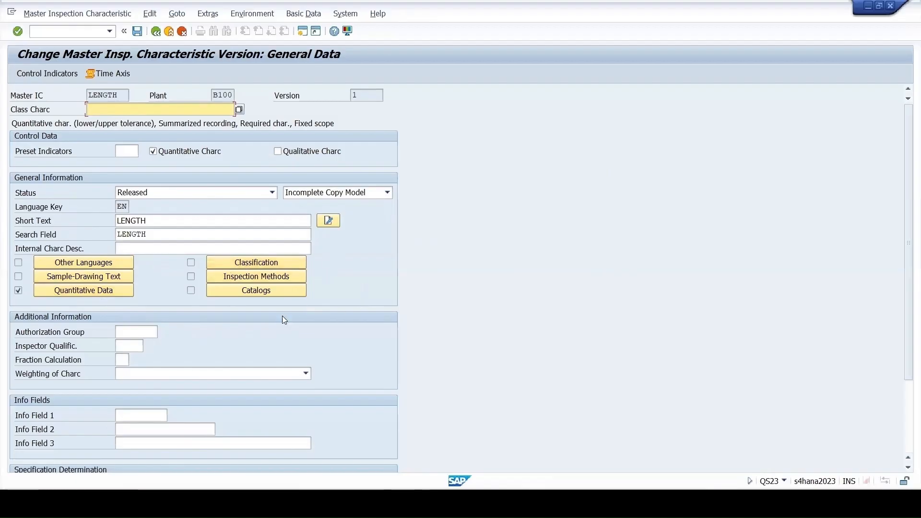
pyautogui.click(387, 192)
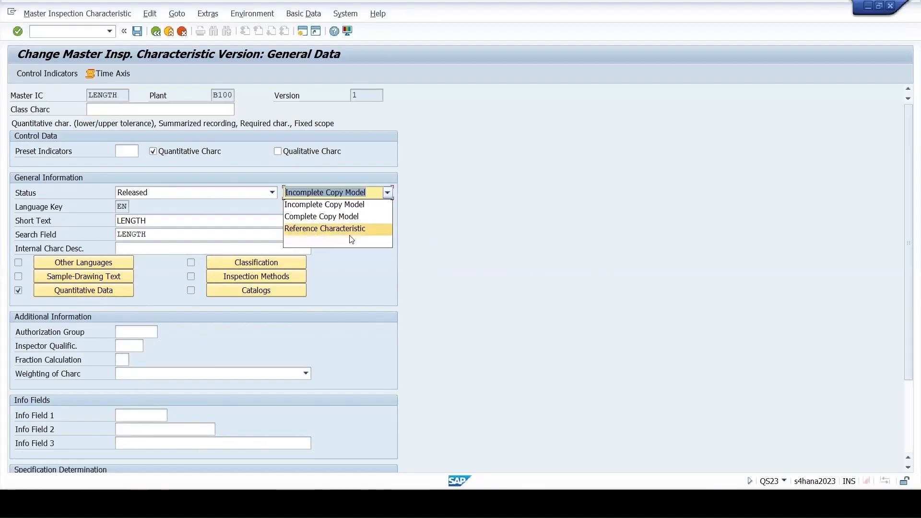